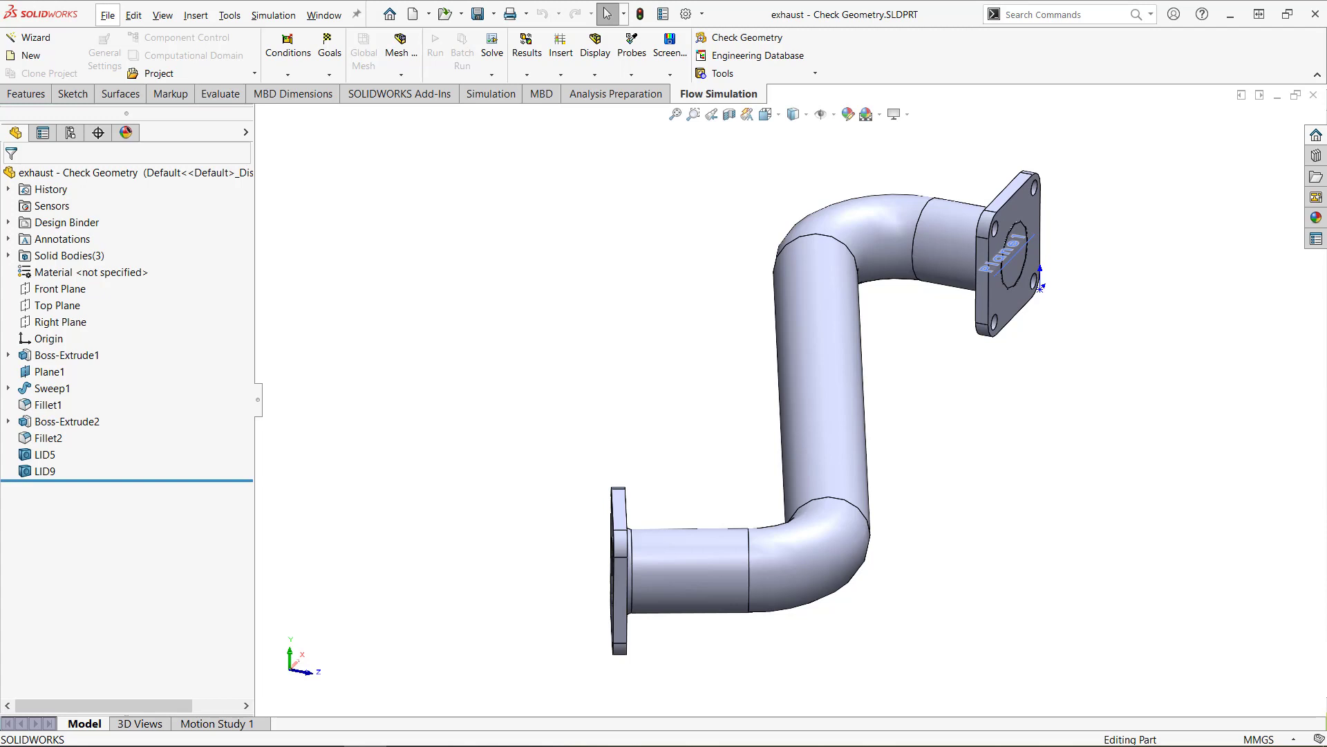
Run Check Geometry on the exhaust part, including all components, with the analysis type set to Internal.
middle_click_drag(546, 465, 623, 290)
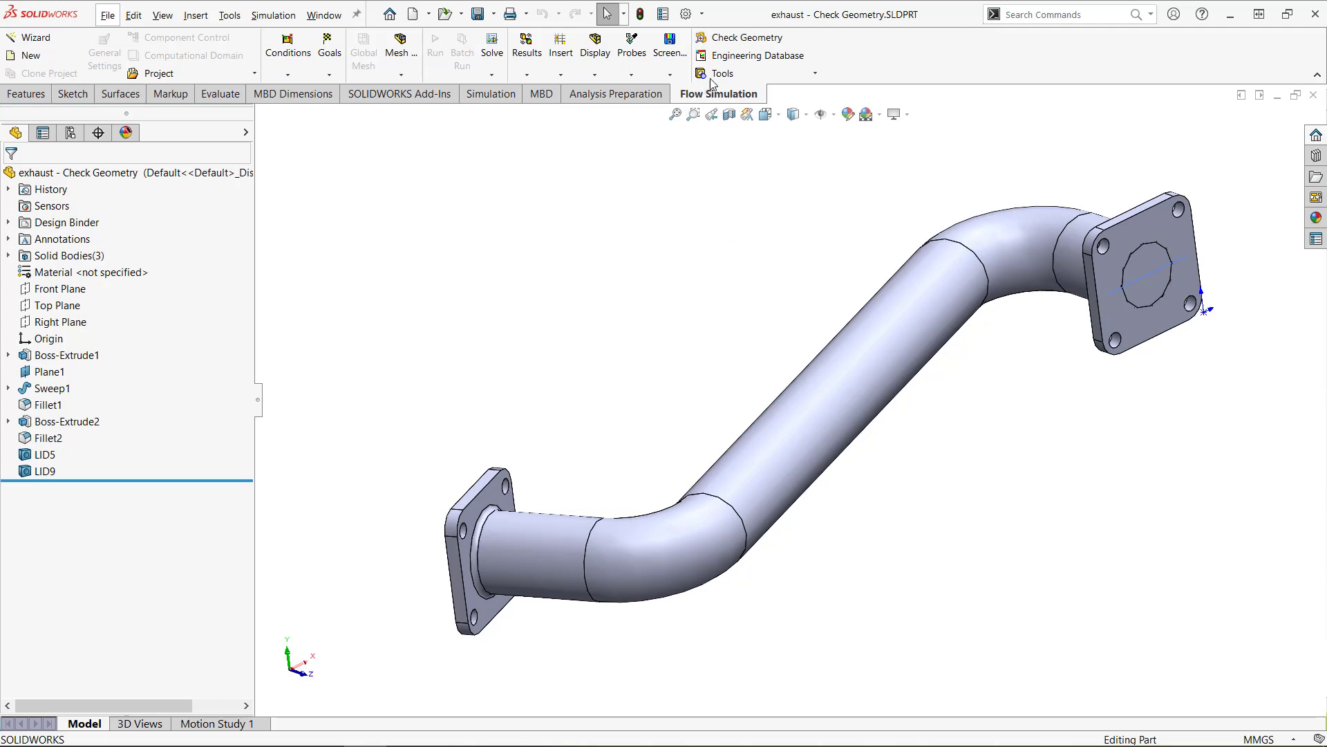
left_click(721, 45)
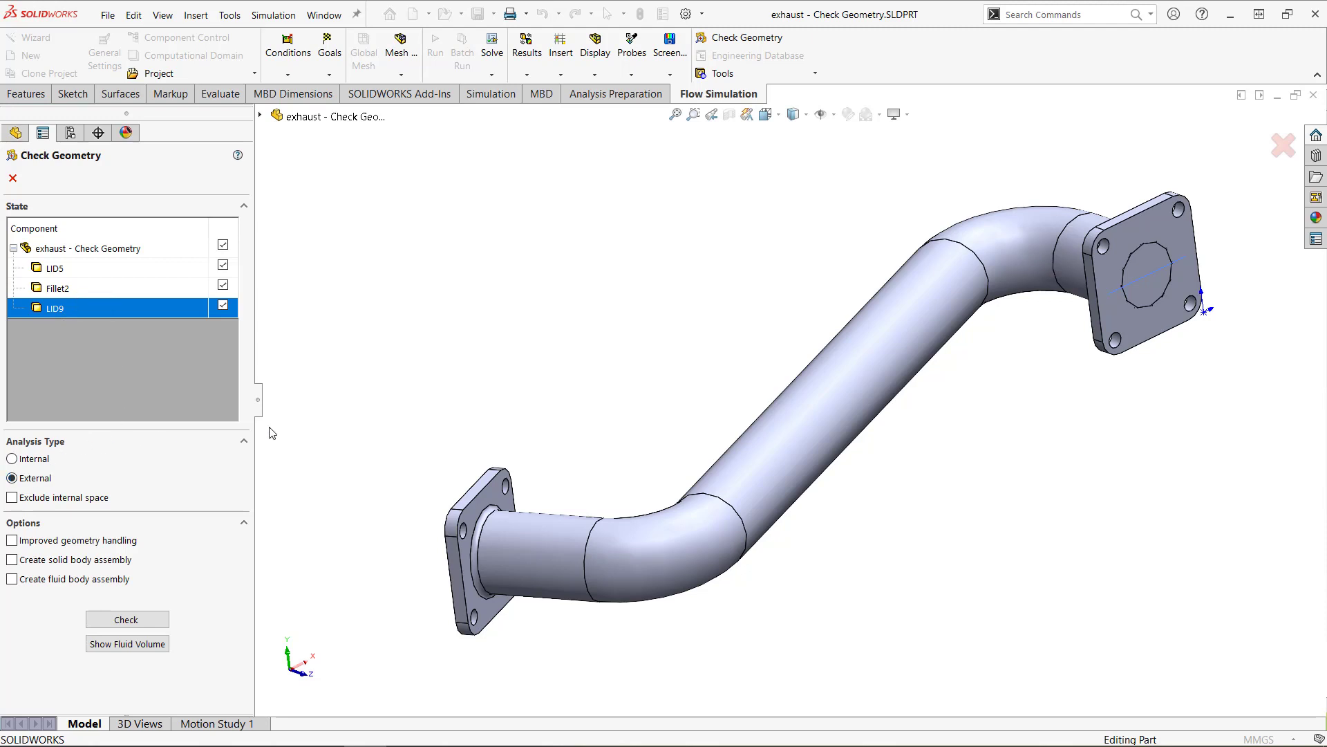
left_click(13, 459)
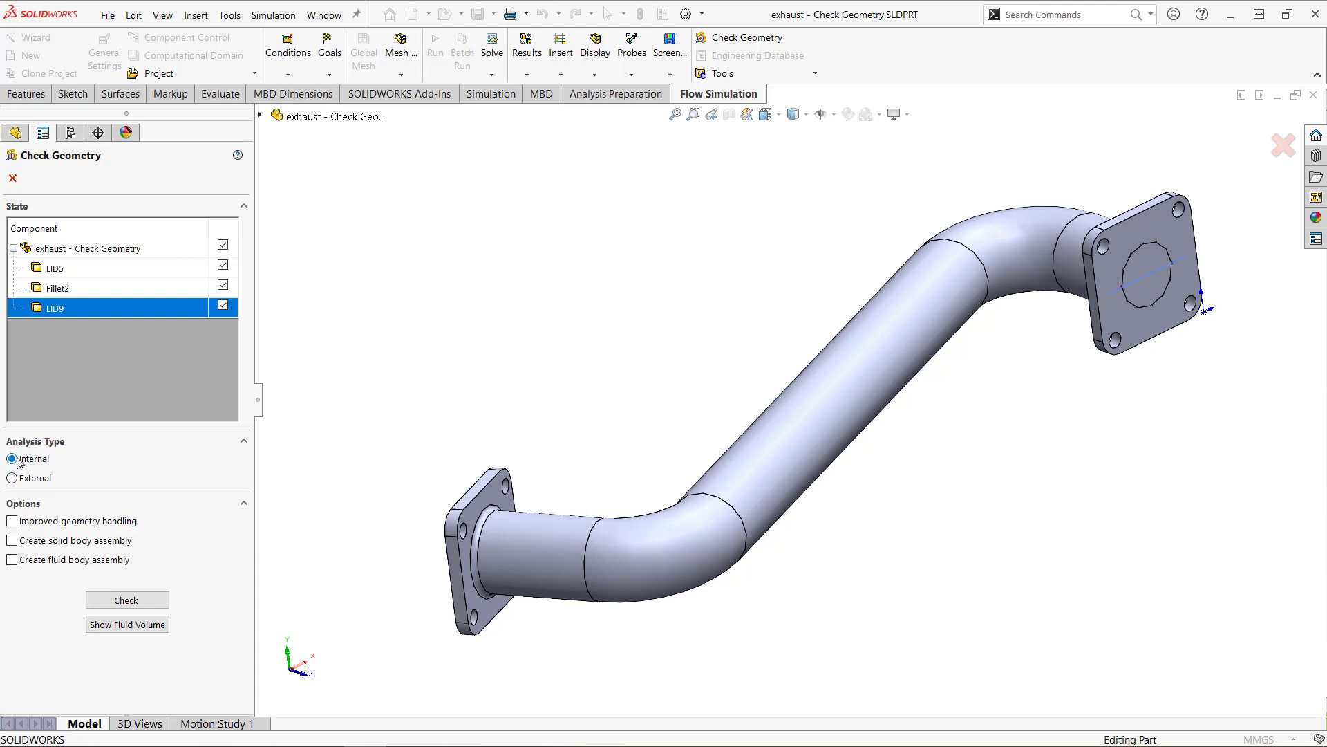
left_click(126, 600)
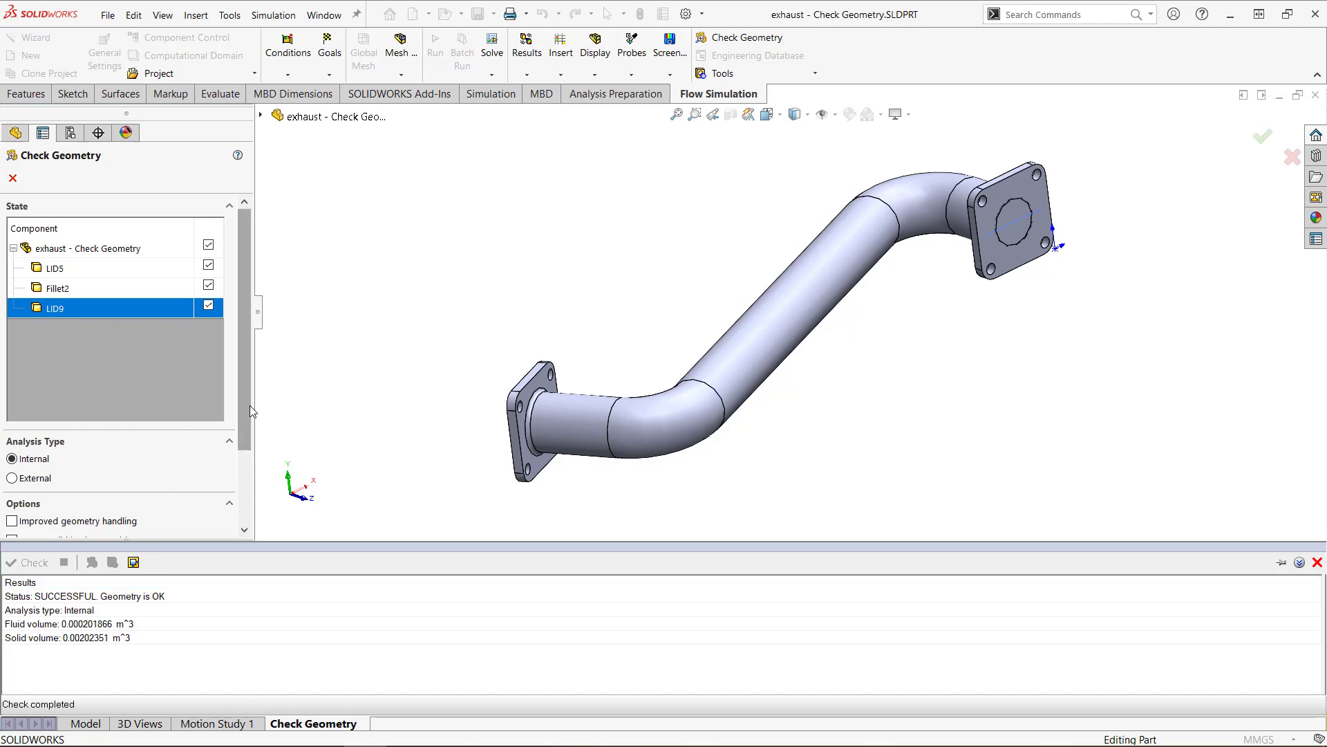
Show the fluid volume inside the exhaust pipe, then close the geometry check.
left_click_drag(250, 405, 239, 479)
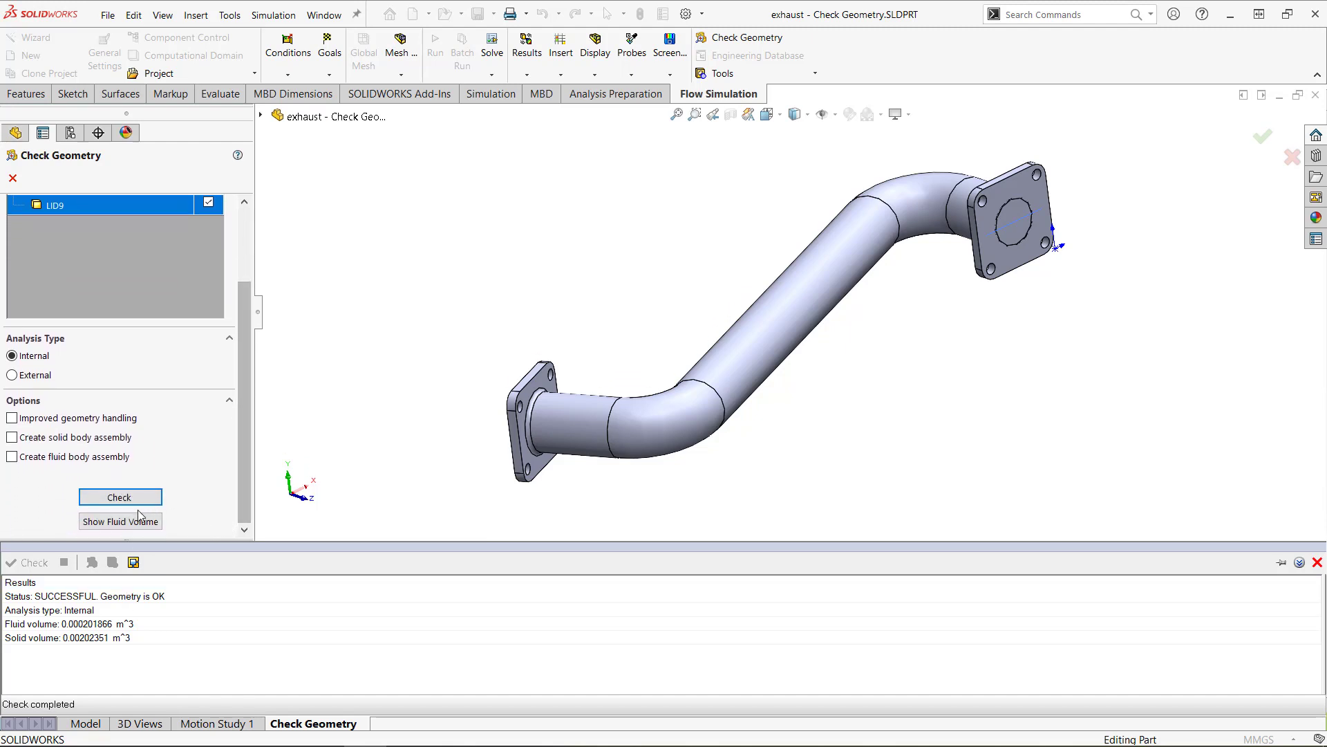
left_click(126, 527)
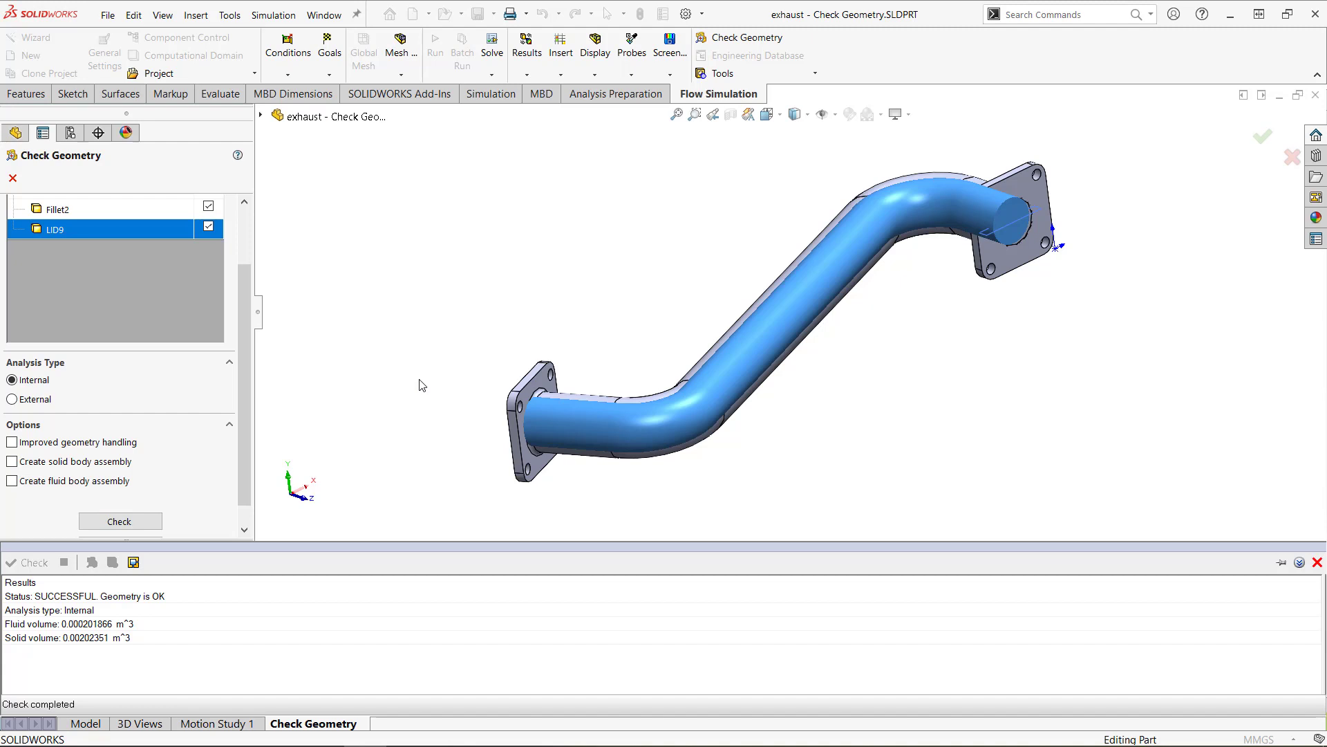
left_click(12, 178)
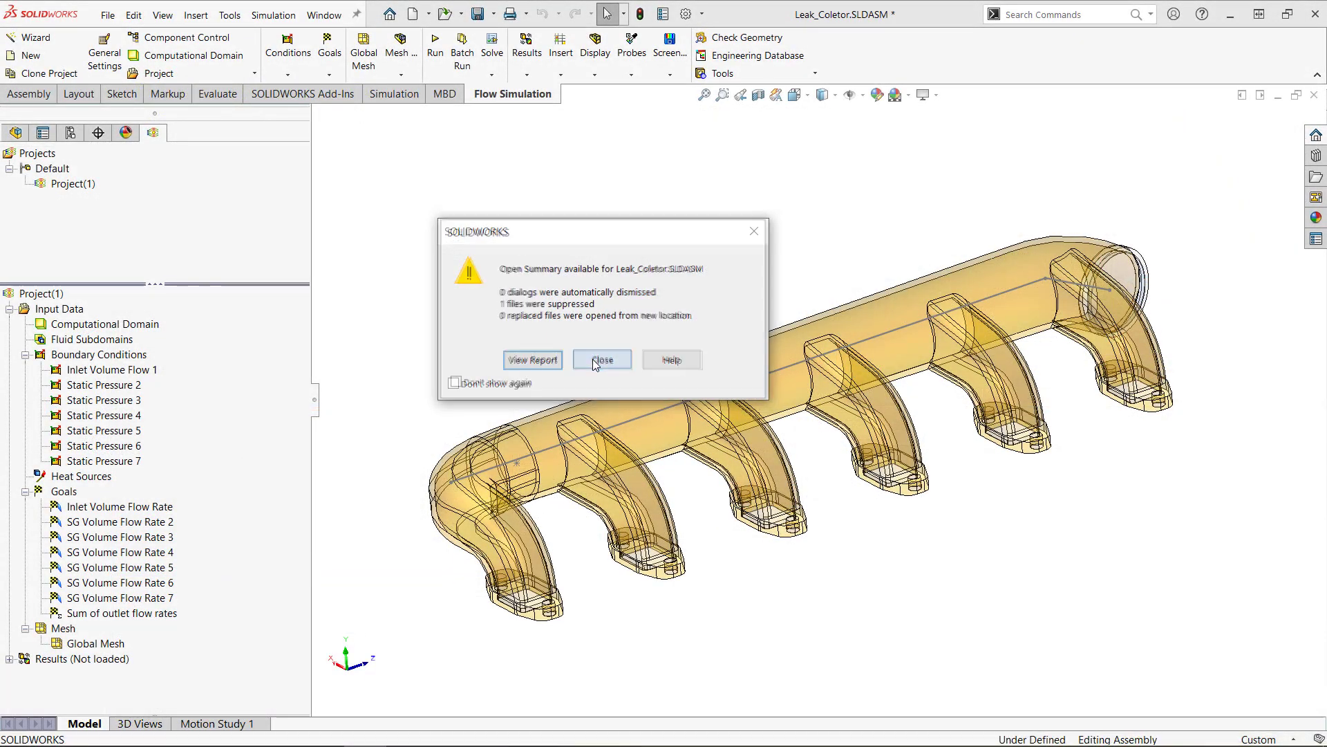
Dismiss the open summary for Leak_Coletor and examine the manifold's large round opening and the lids in its flange openings.
left_click(593, 360)
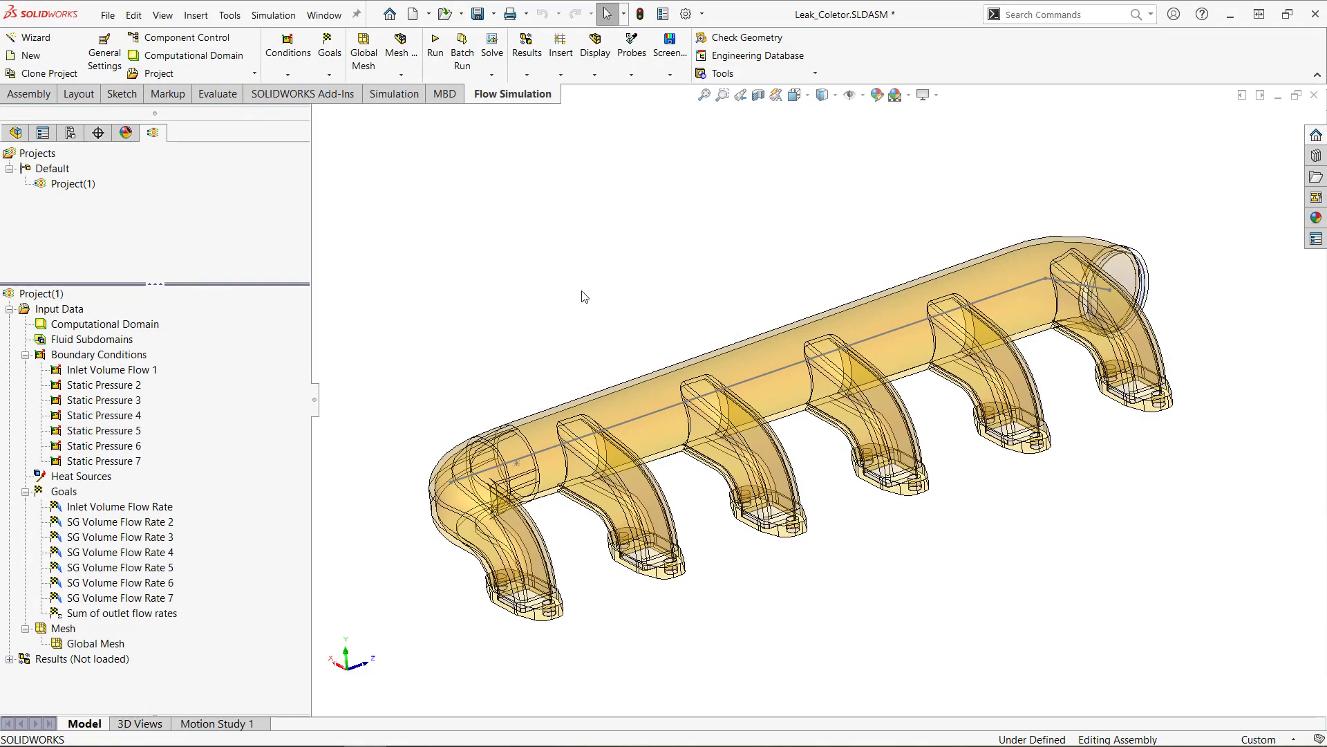
middle_click_drag(605, 303, 921, 542)
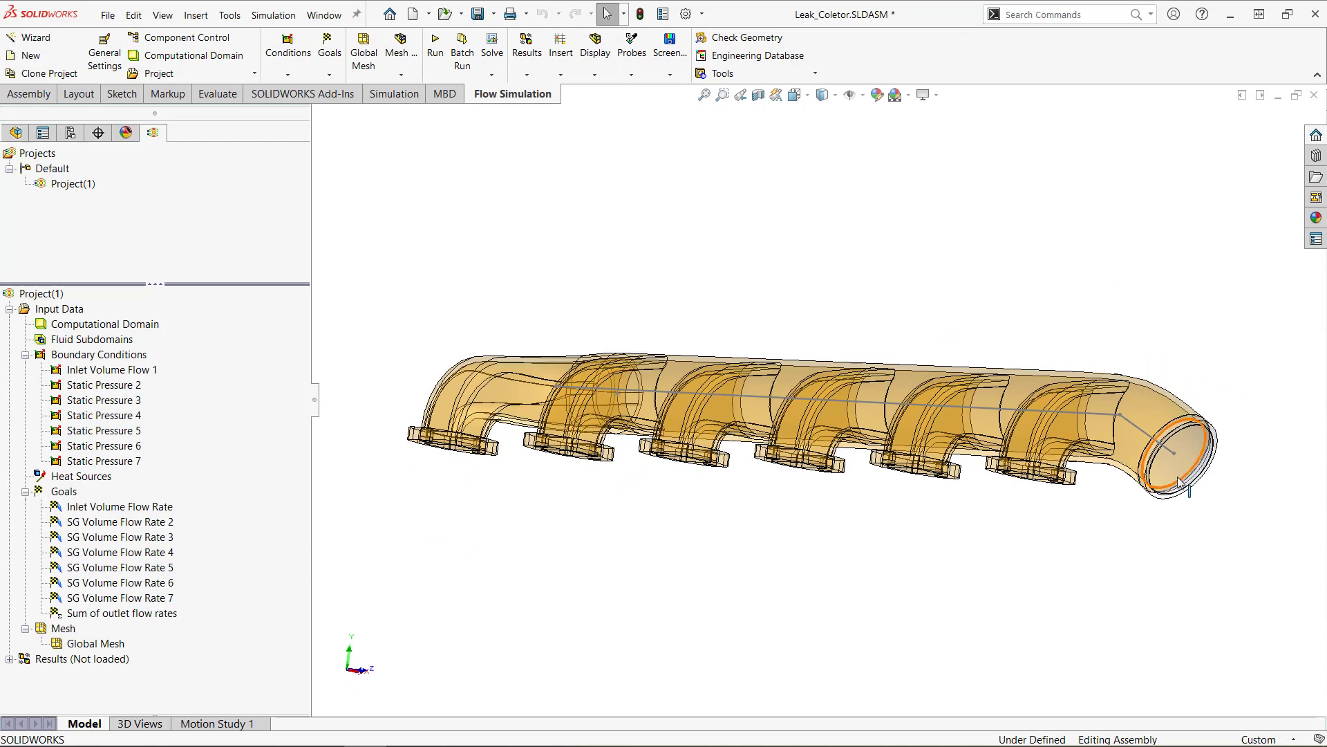
middle_click_drag(1064, 550, 1092, 334)
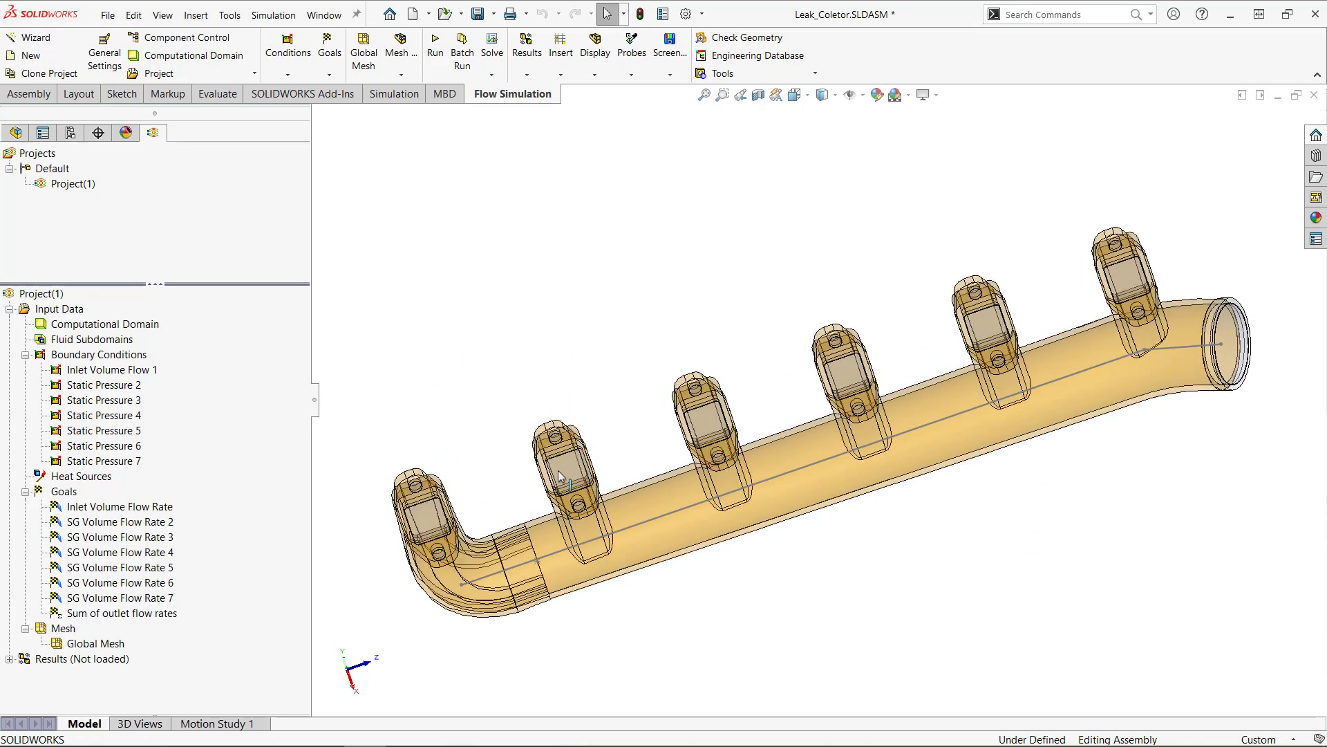
middle_click_drag(523, 493, 526, 452)
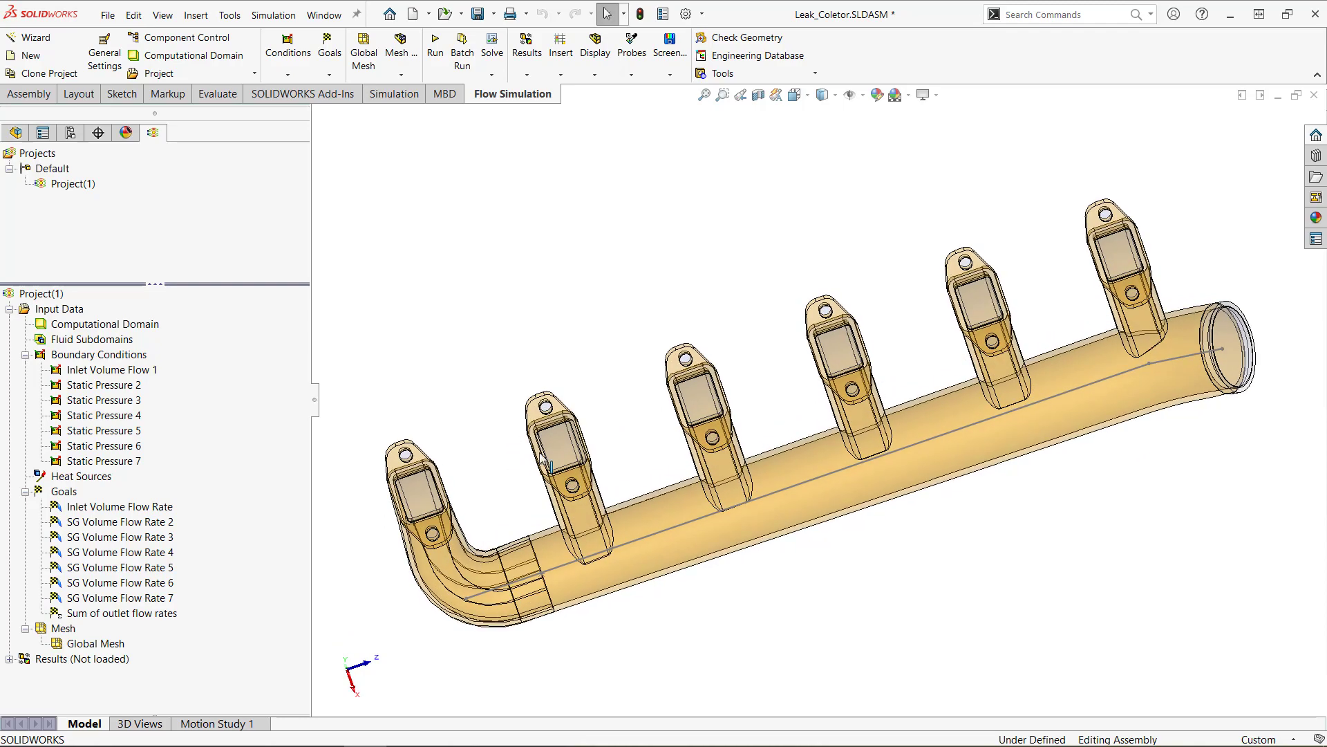
scroll(547, 459, "down", 5)
scroll(671, 402, "down", 5)
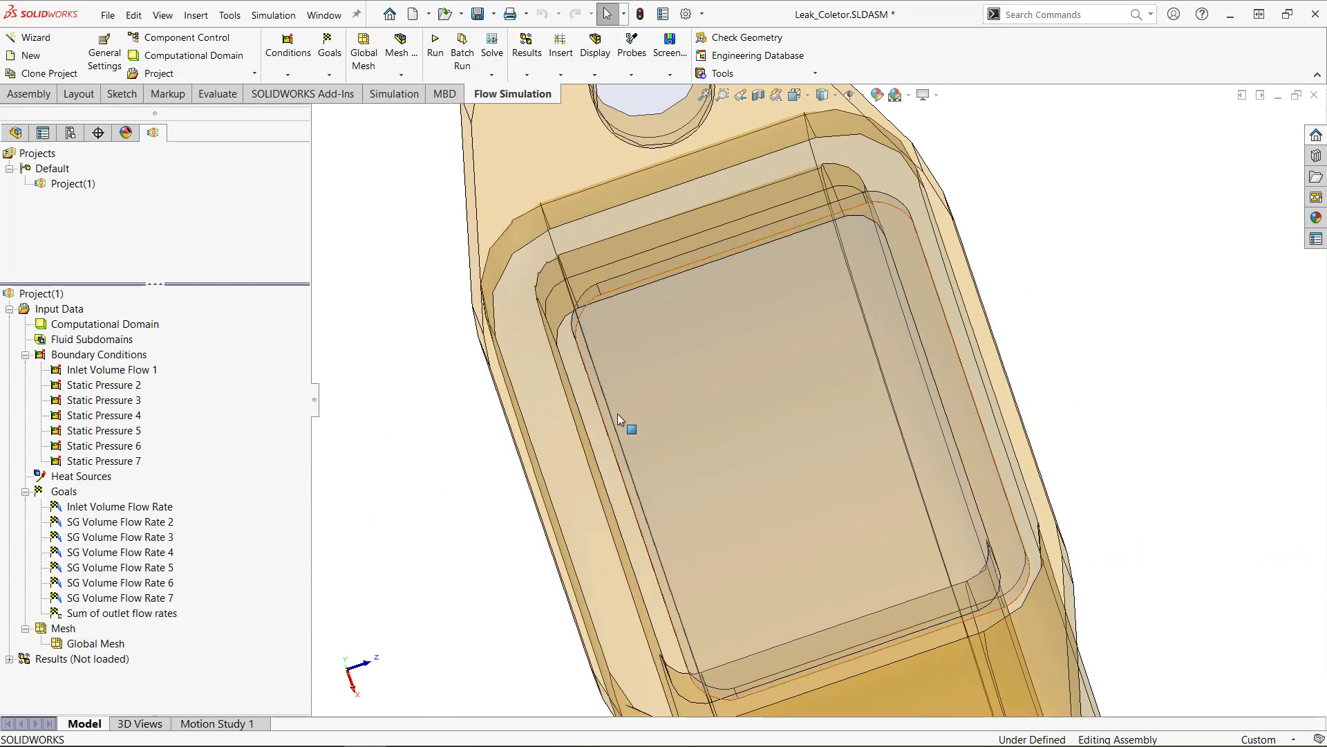
scroll(521, 467, "up", 3)
scroll(604, 441, "up", 1)
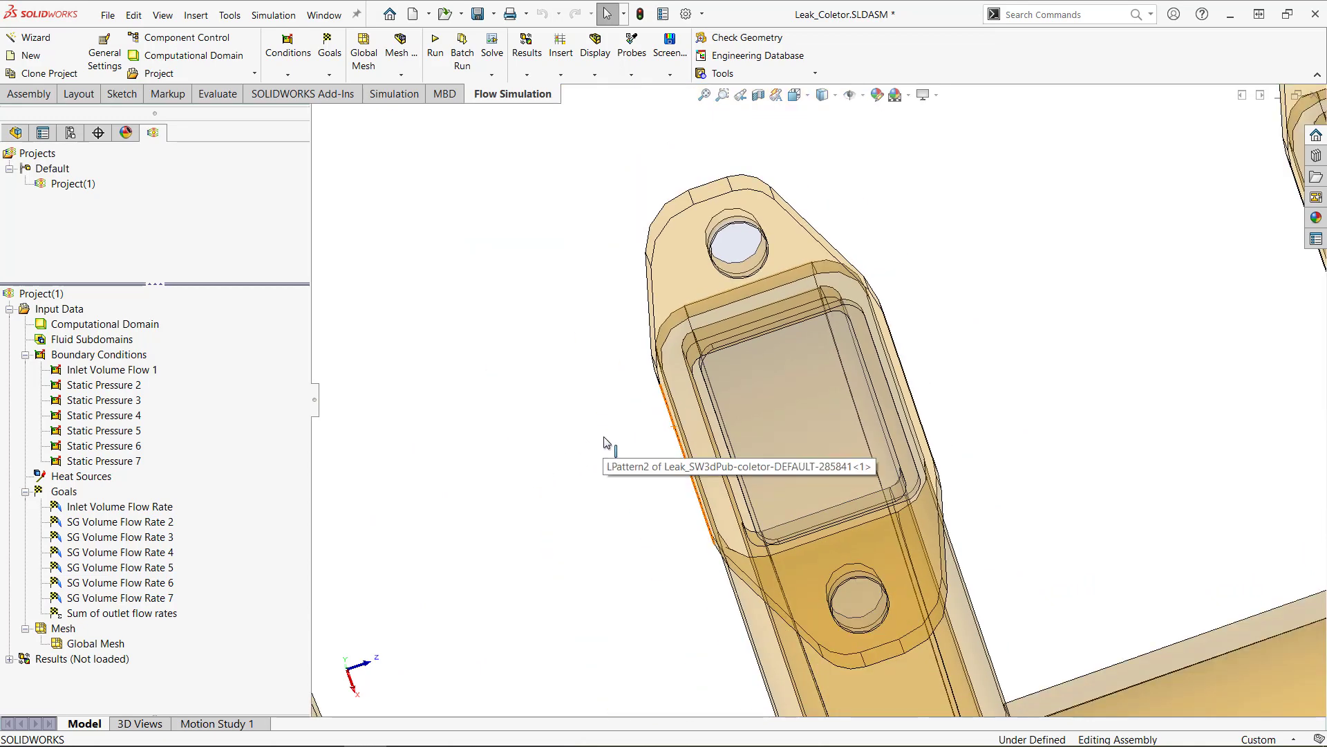
scroll(604, 441, "up", 5)
middle_click_drag(637, 414, 951, 444)
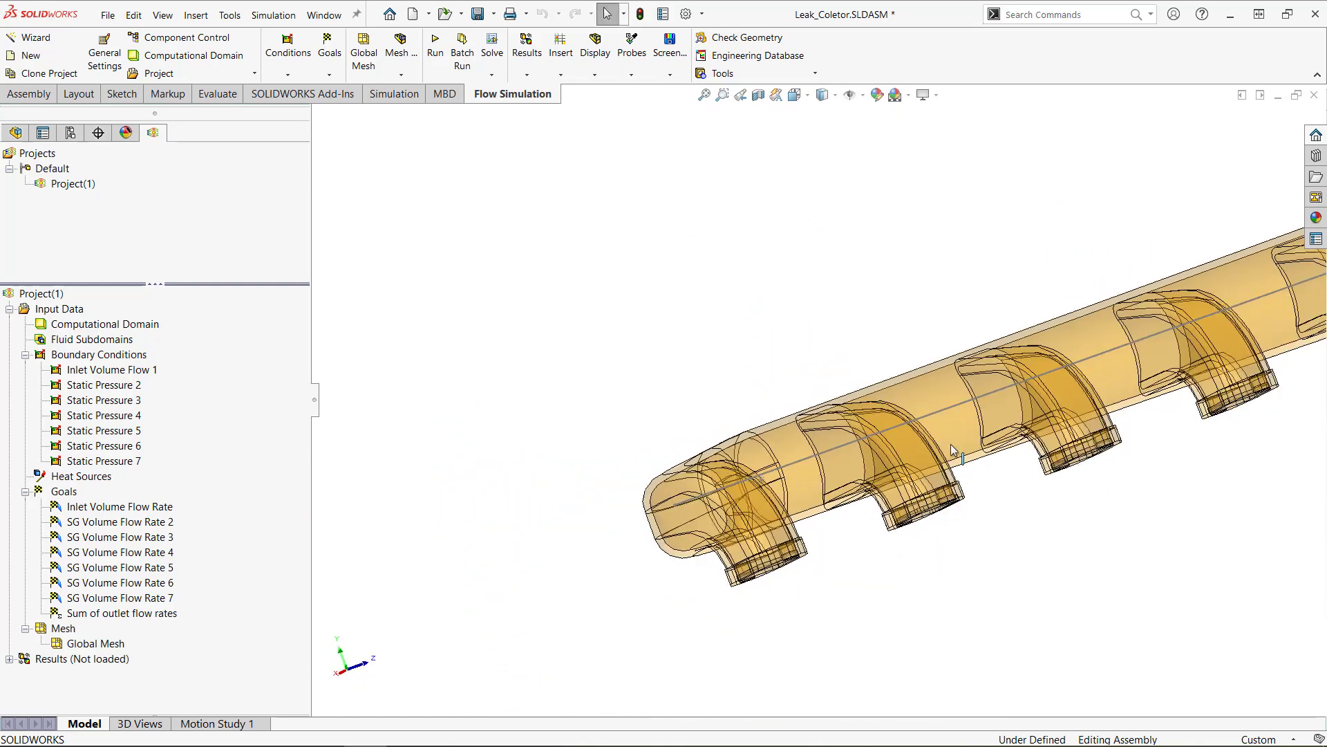
scroll(952, 448, "up", 3)
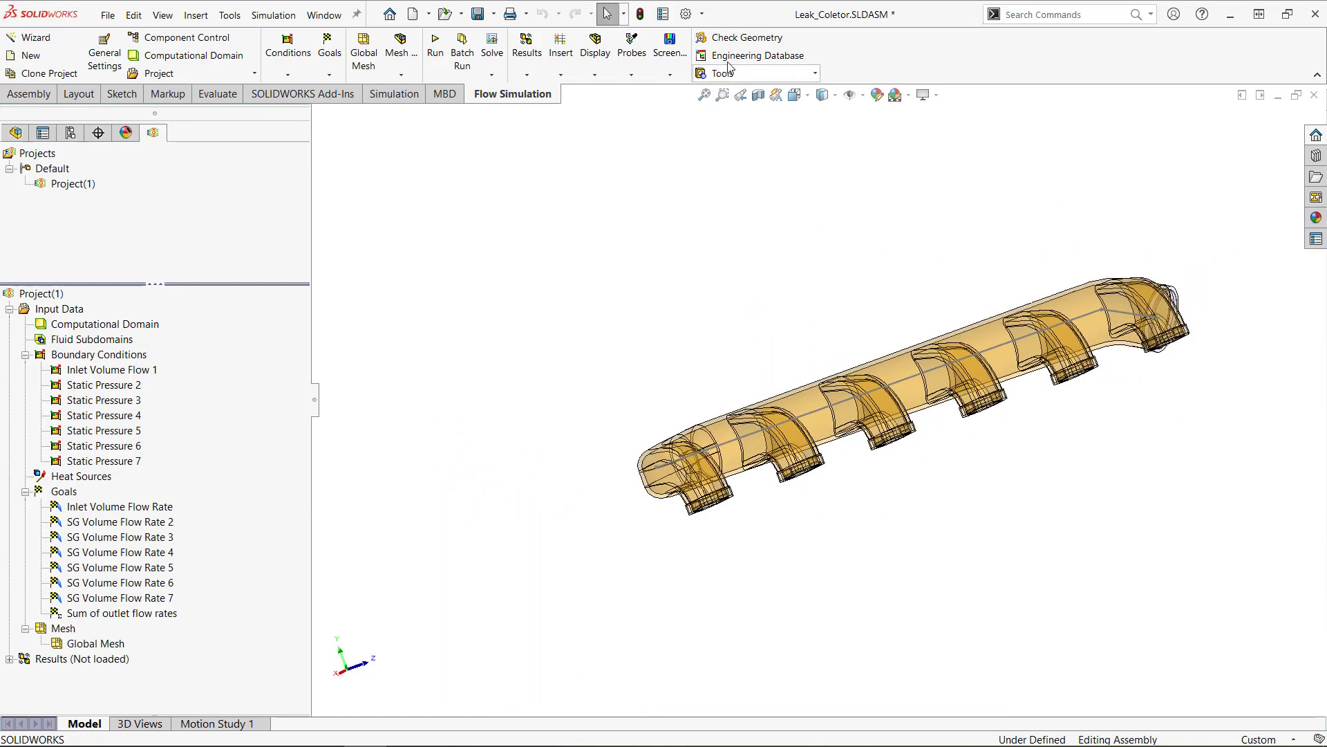
Run Check Geometry on the Leak_Coletor assembly with cavities without flow conditions excluded, then close the check.
left_click(733, 38)
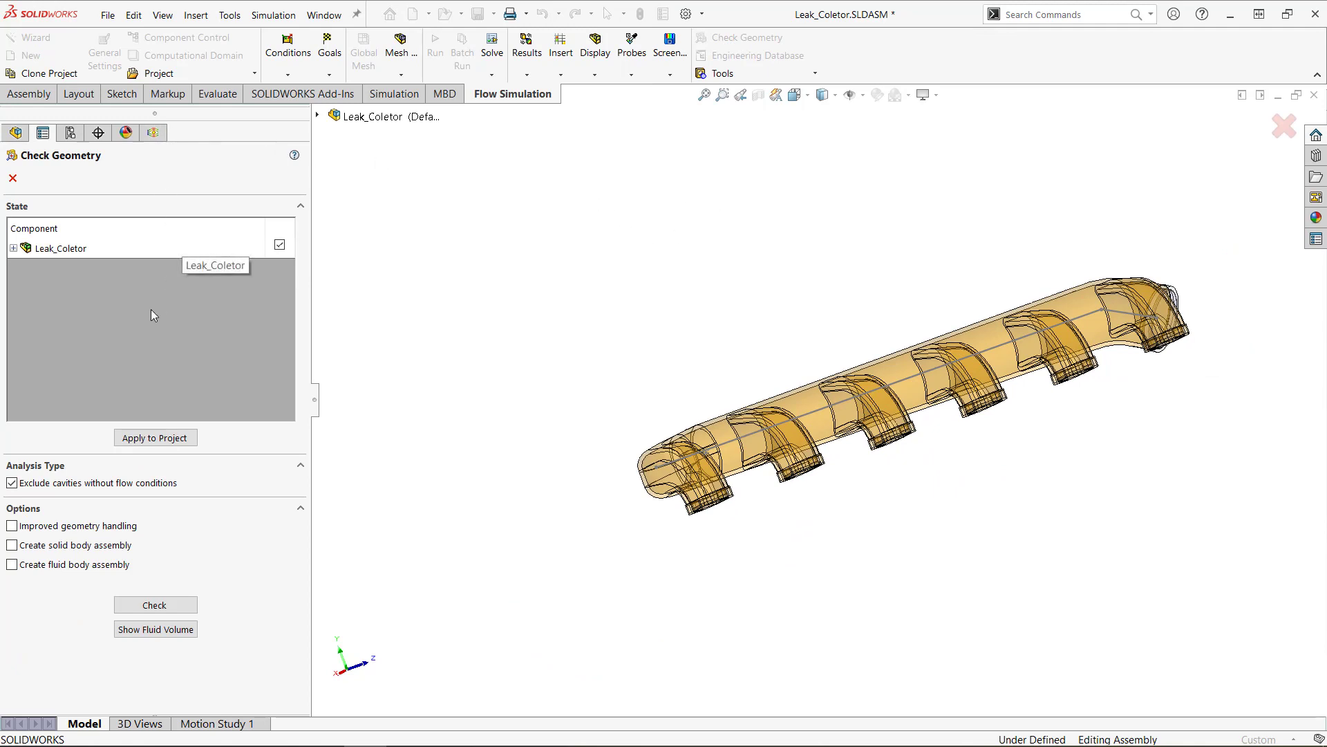
left_click(140, 606)
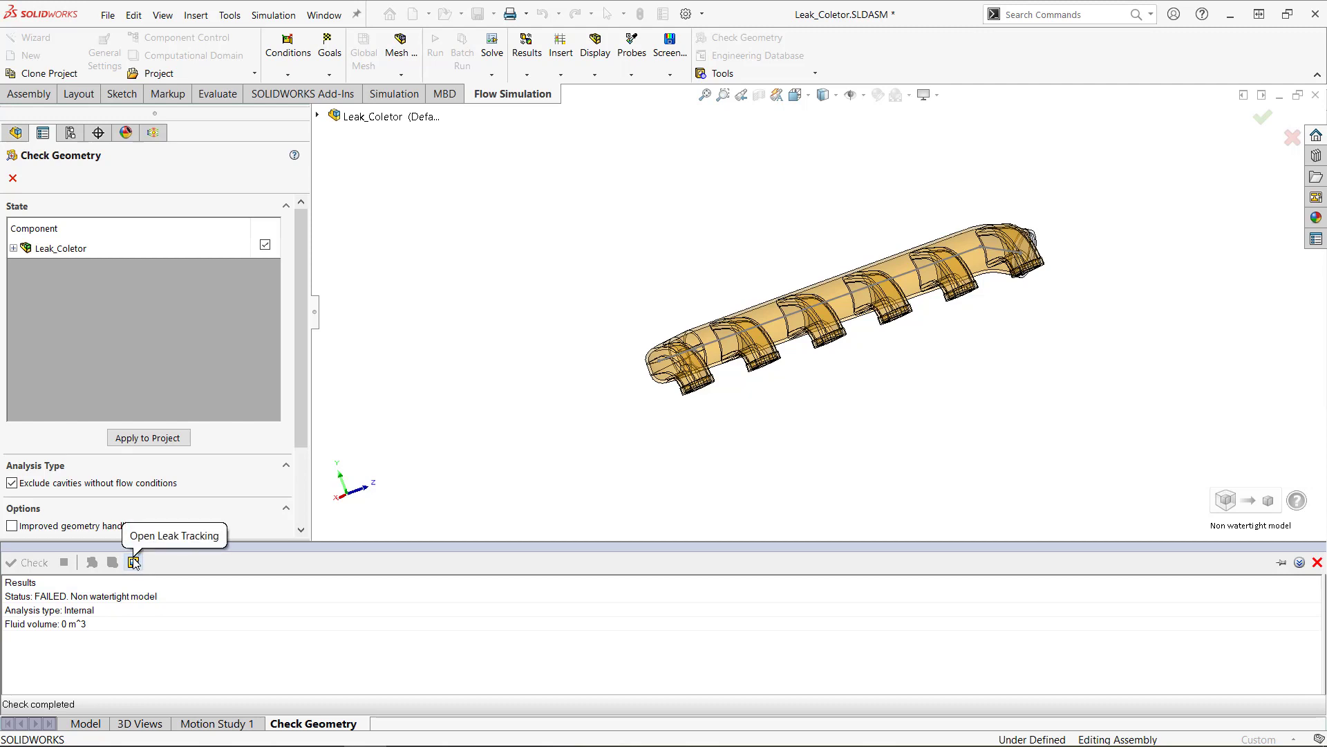
left_click(15, 183)
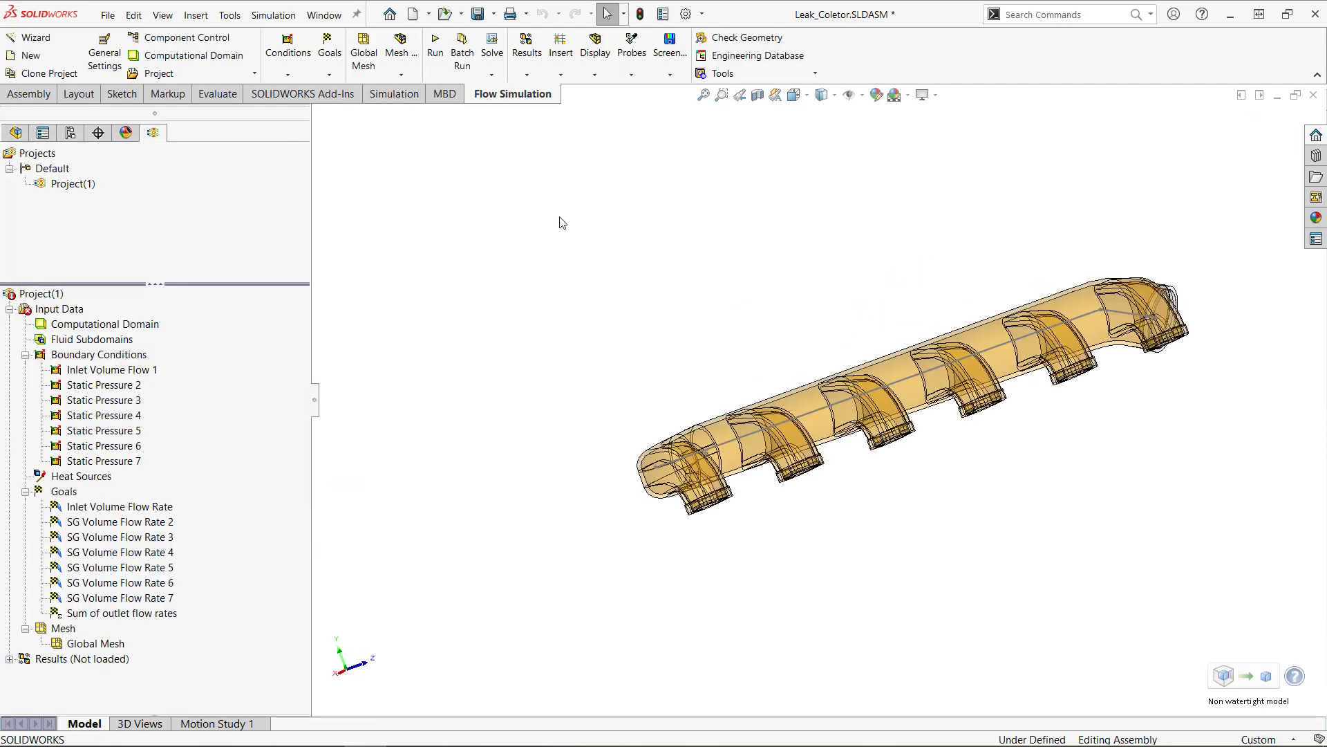
Open the Leak Tracking tool and enlarge its results area.
left_click(808, 75)
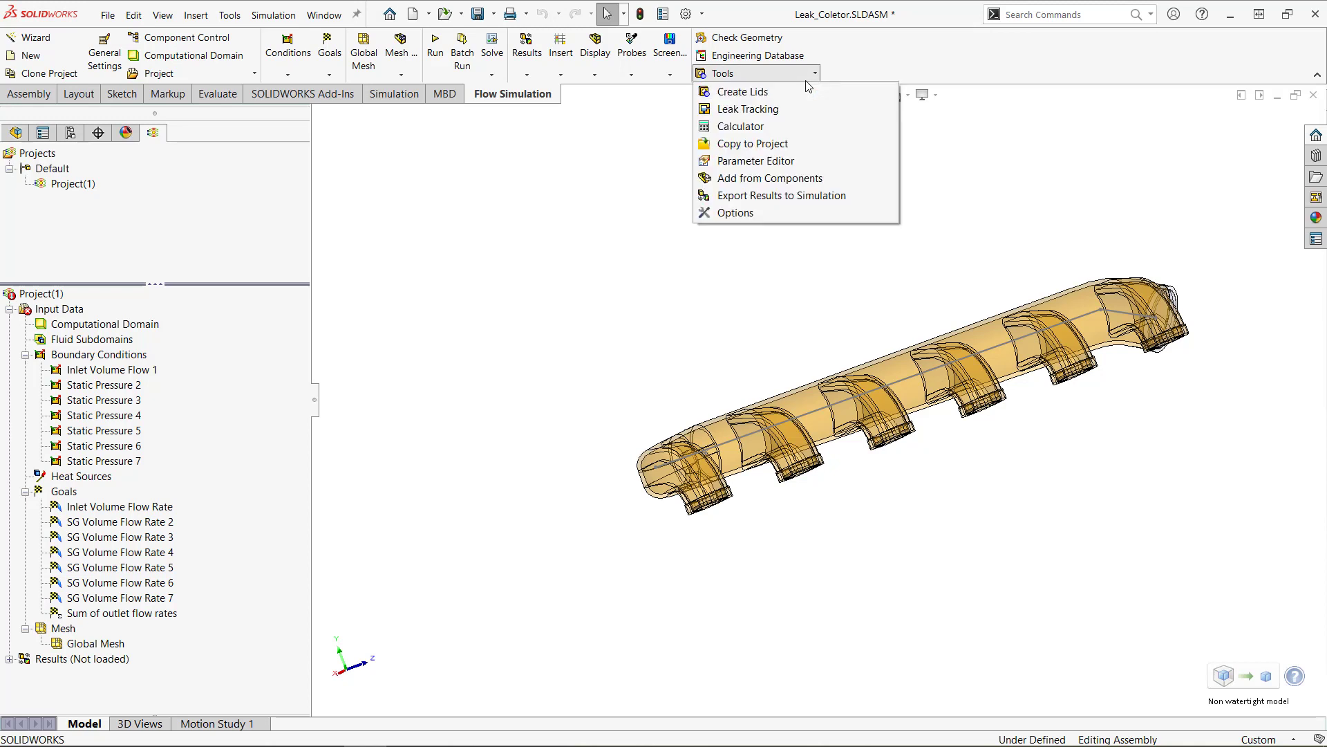
left_click(787, 112)
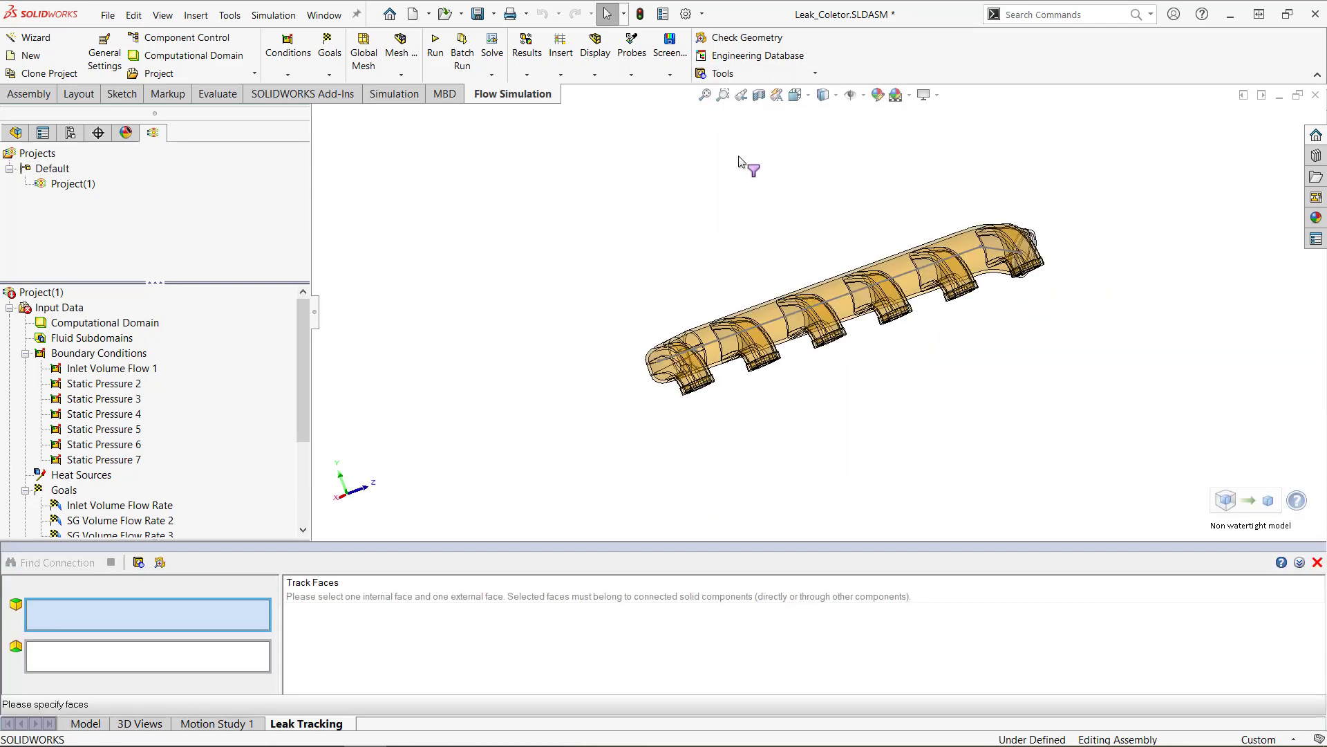
left_click_drag(385, 540, 384, 487)
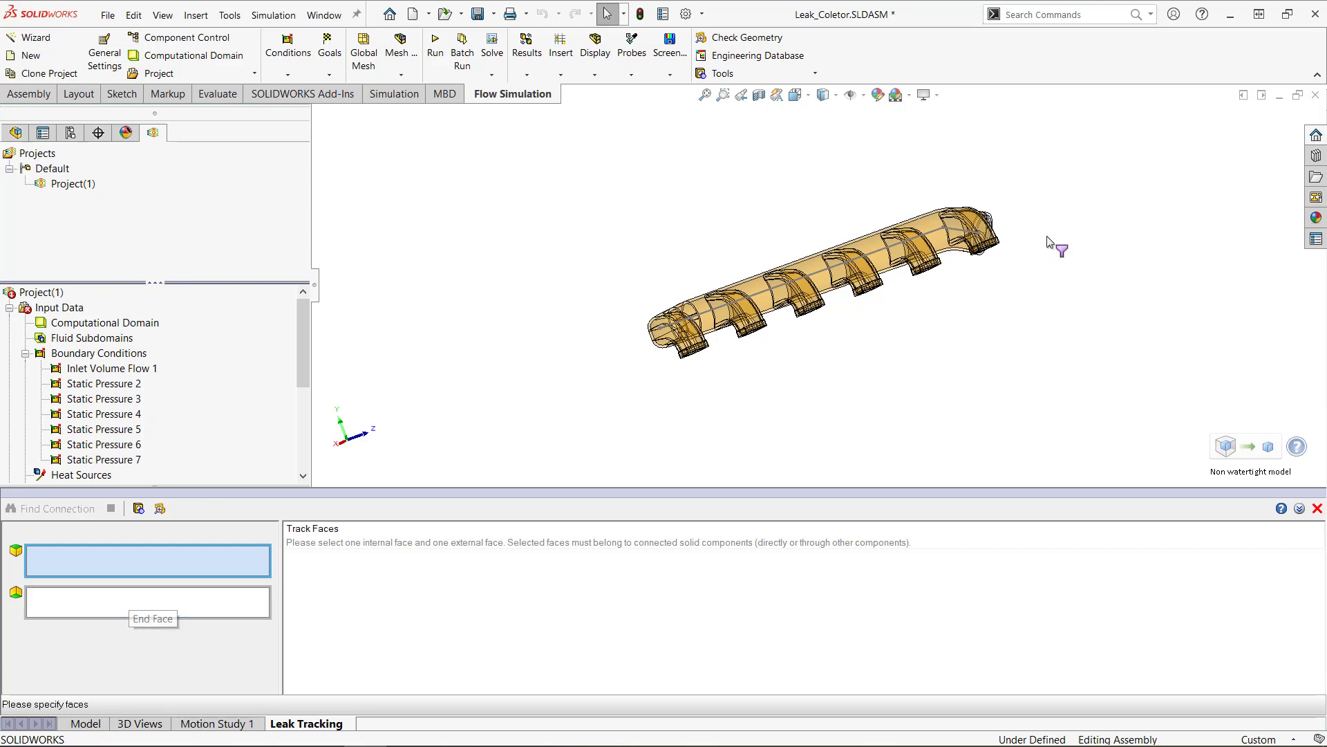
Section the manifold assembly along the Top reference plane to expose its internal faces.
middle_click_drag(1047, 241, 1028, 360)
scroll(977, 197, "down", 5)
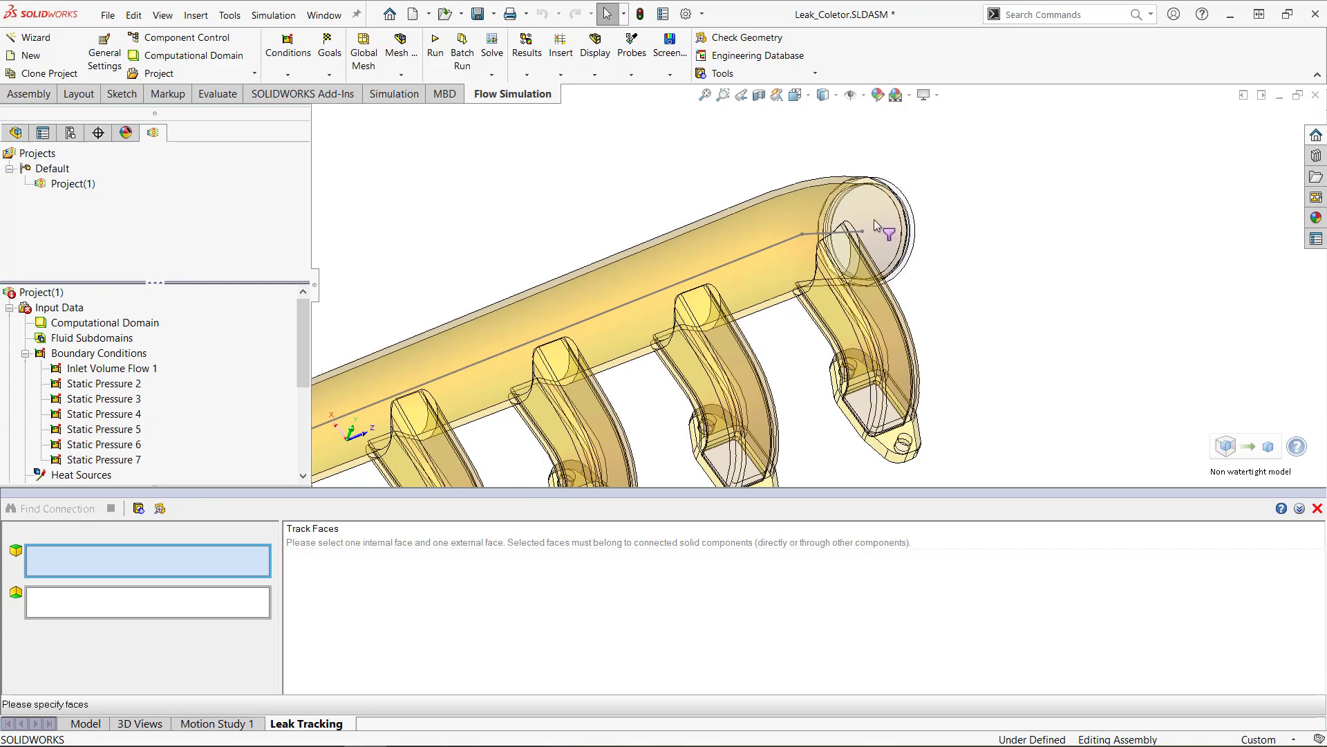
left_click(760, 95)
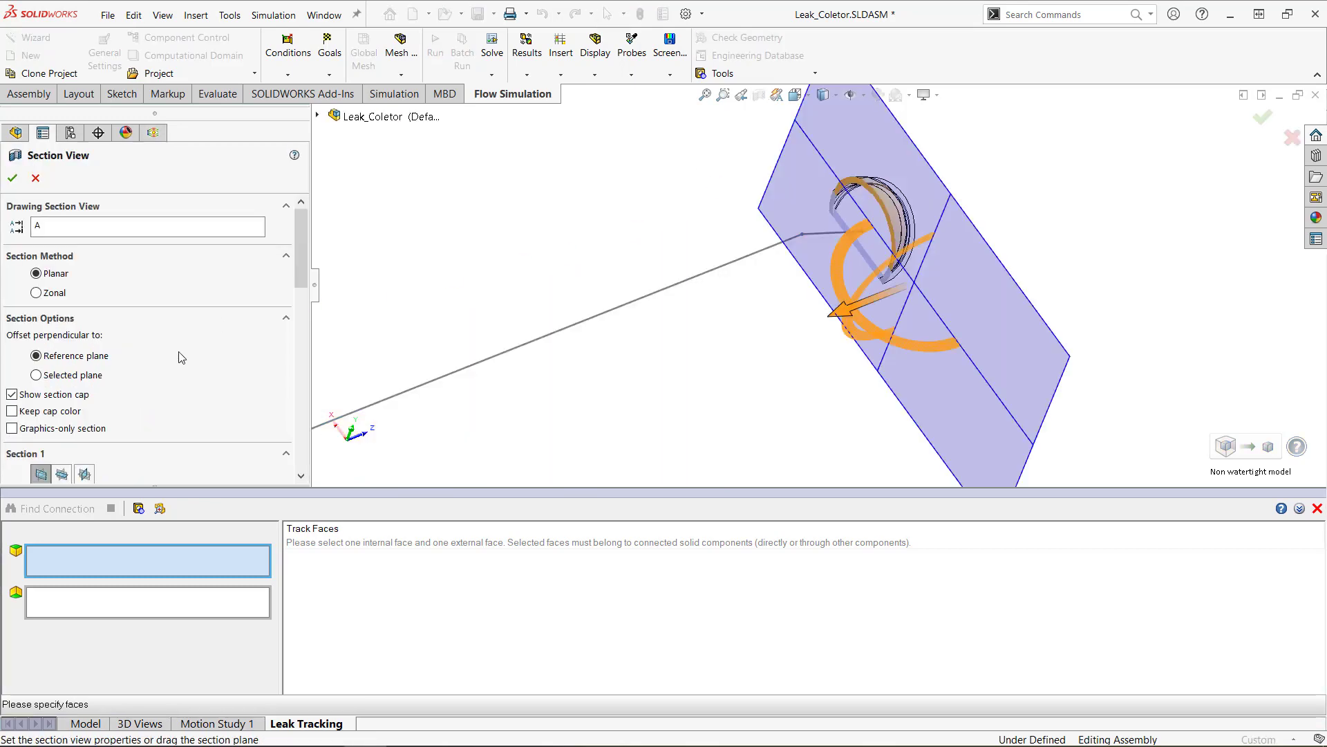
scroll(179, 357, "down", 3)
left_click(85, 320)
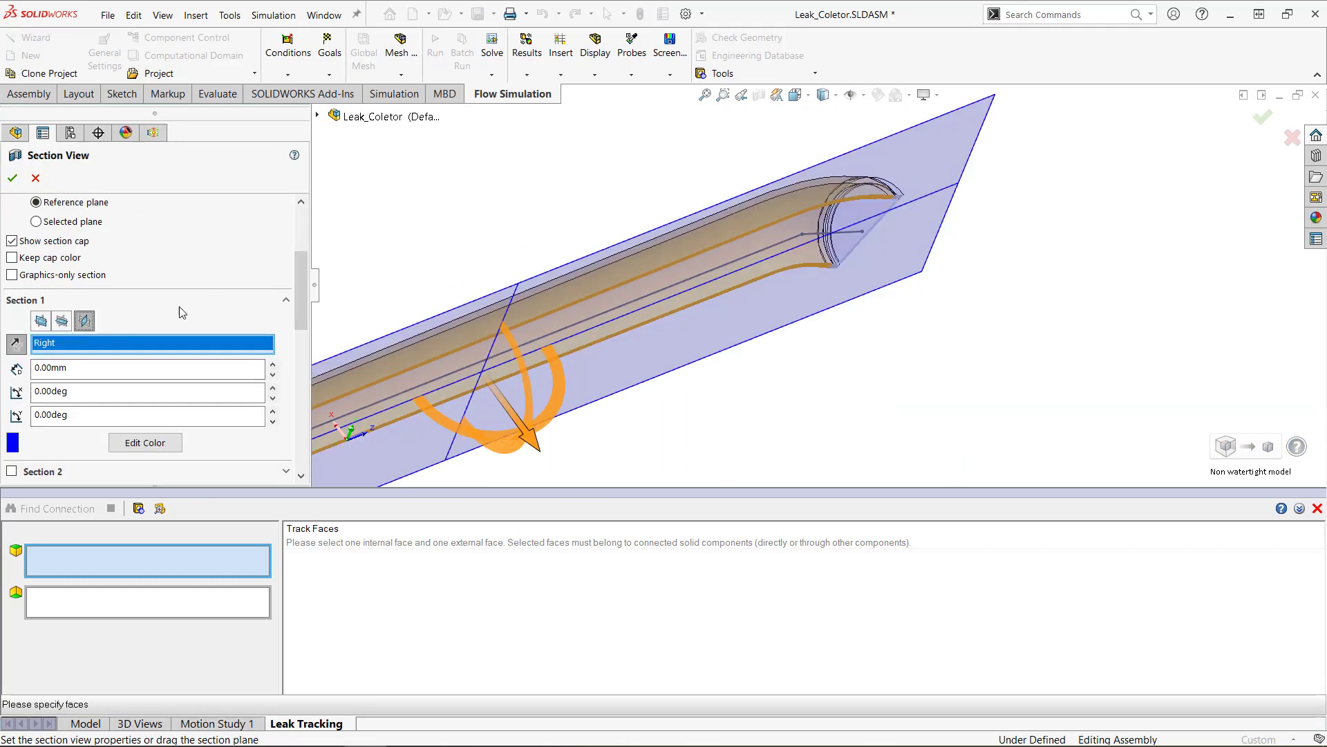
left_click(62, 320)
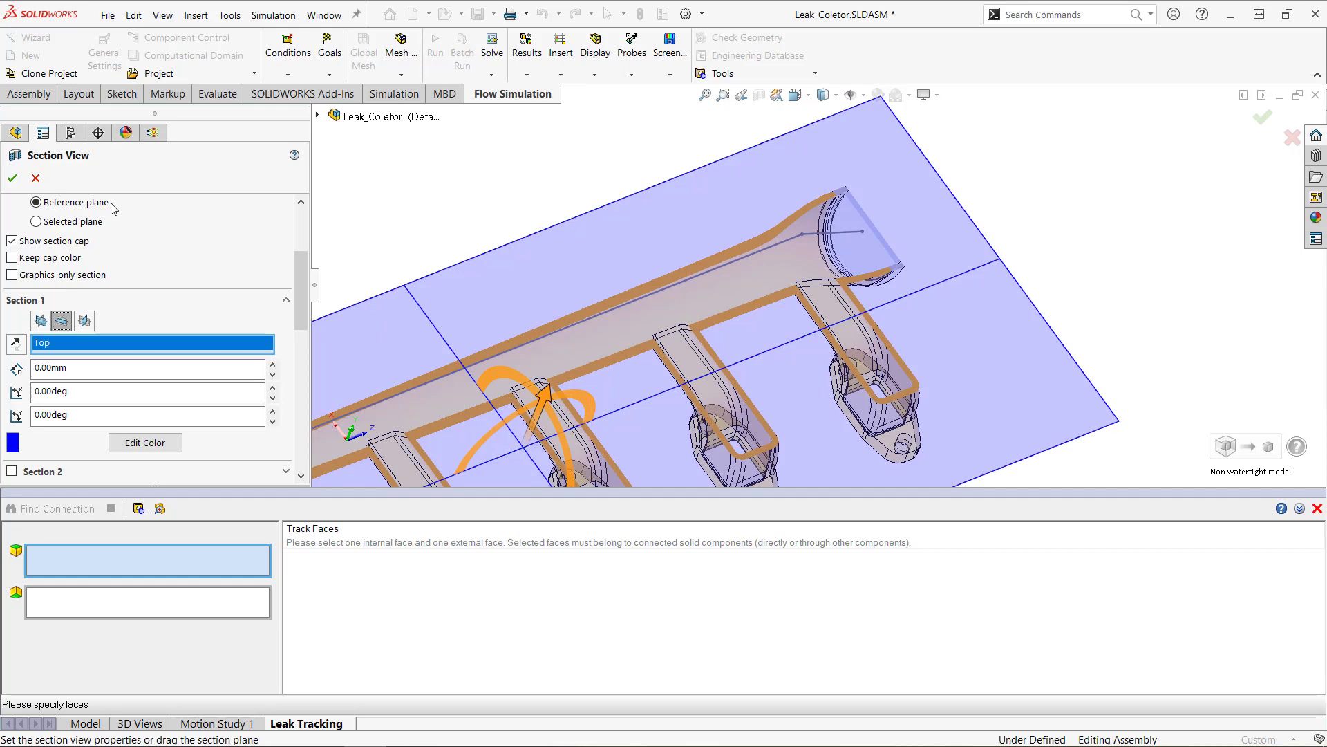
left_click(13, 178)
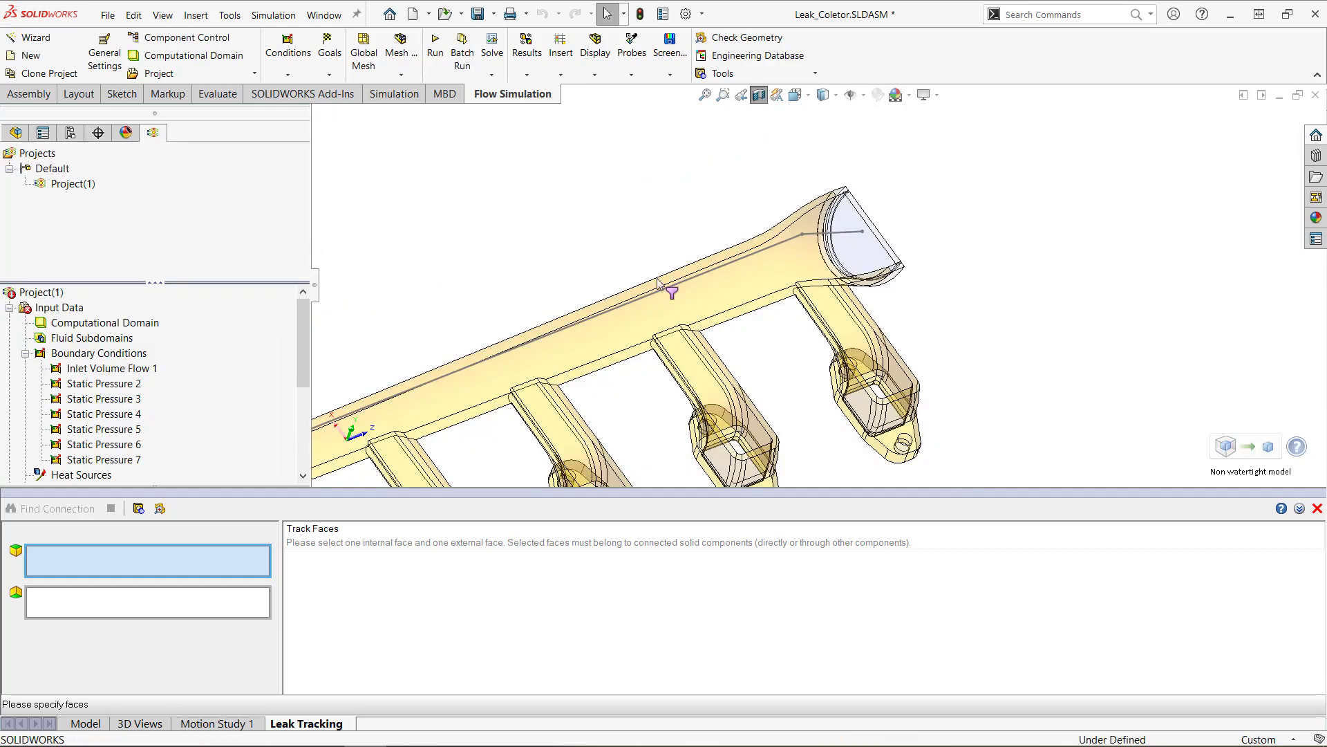
Find the leak connection from the inner face of the large round lid to an outer face of the second runner from the elbow end.
left_click(855, 253)
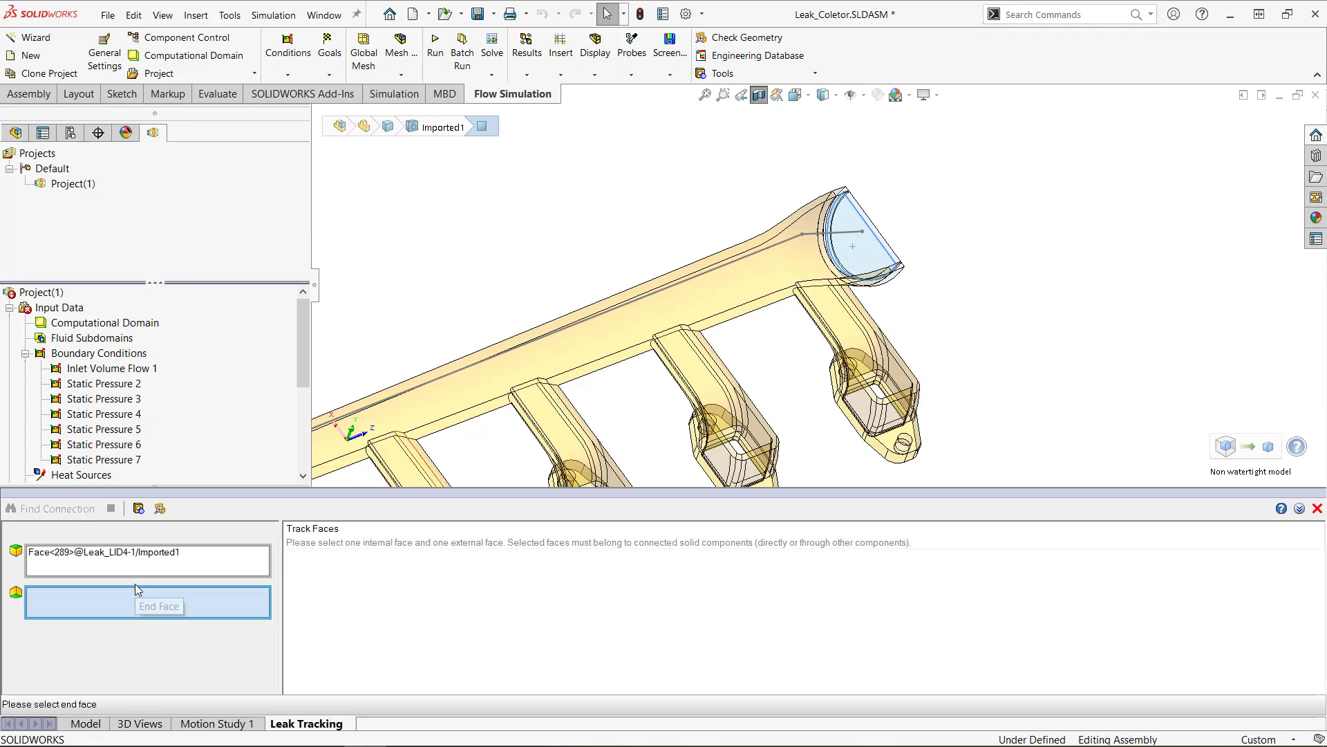
scroll(439, 342, "up", 6)
middle_click_drag(629, 399, 662, 309)
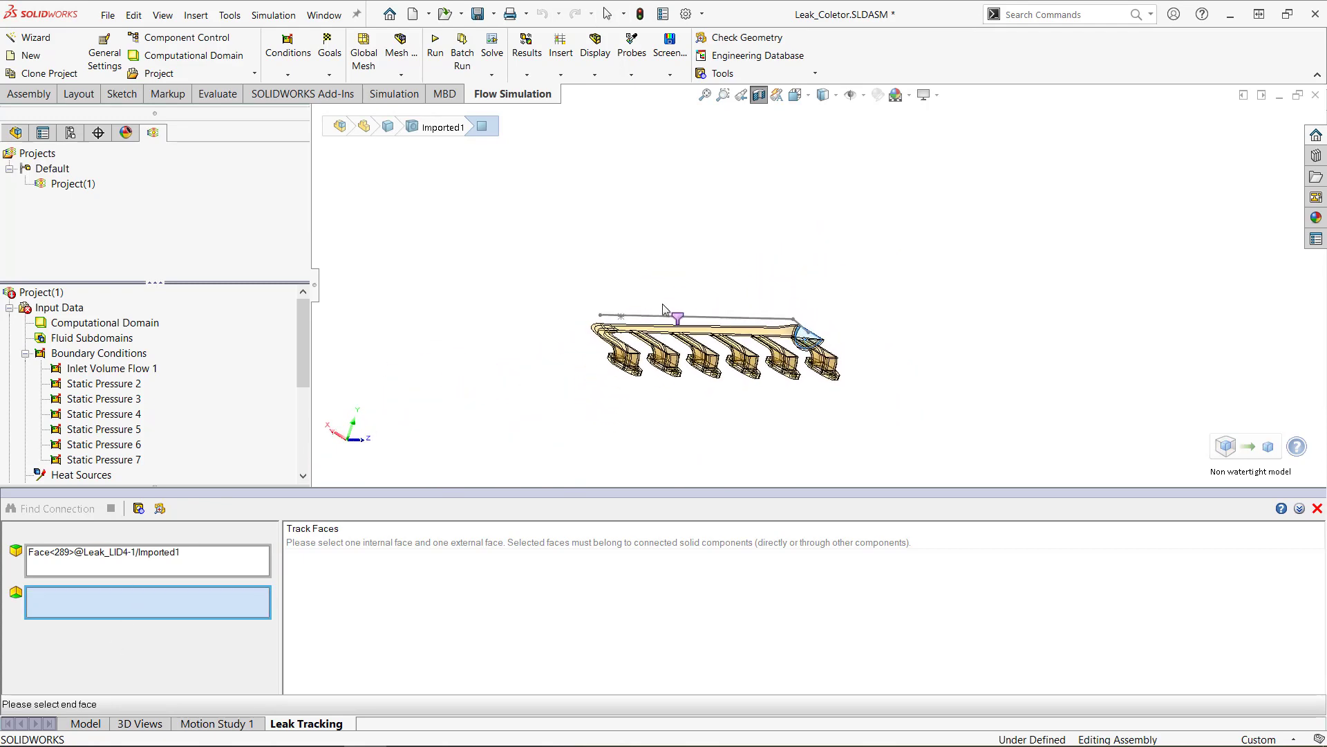
scroll(683, 352, "down", 8)
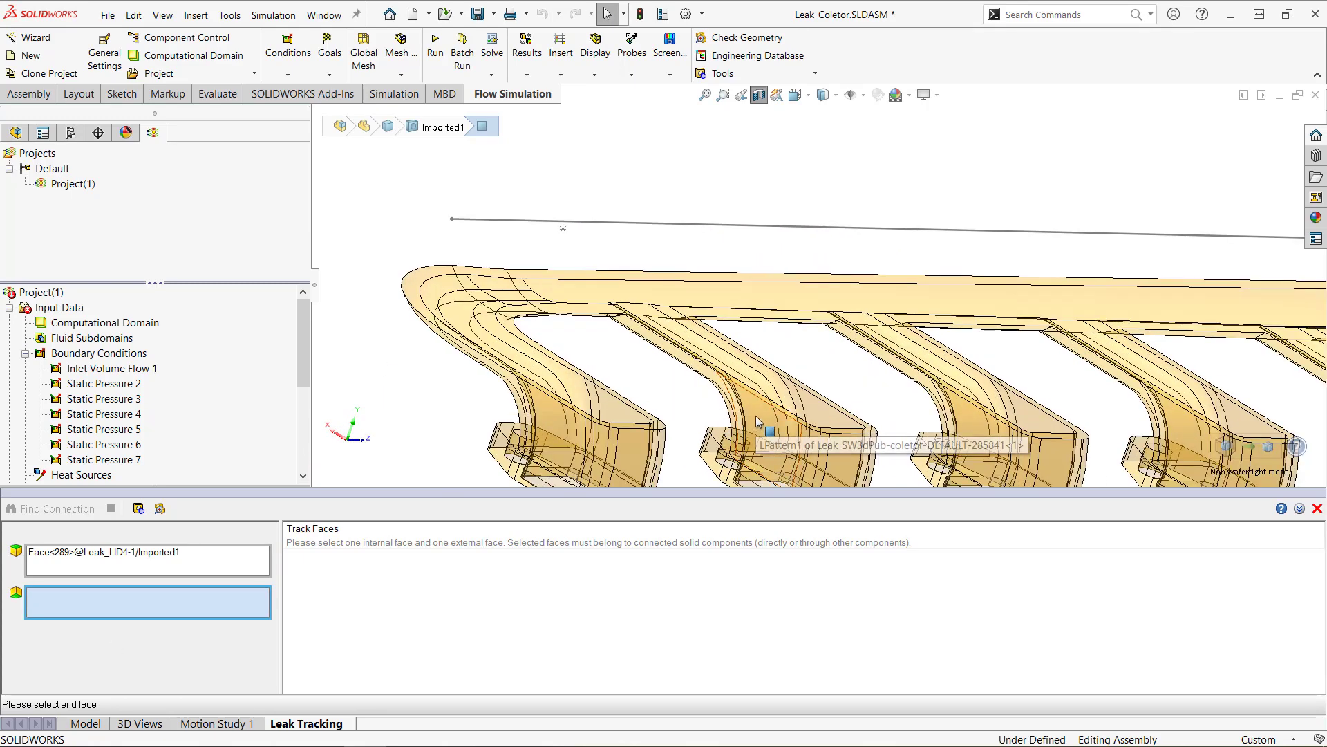
left_click(757, 417)
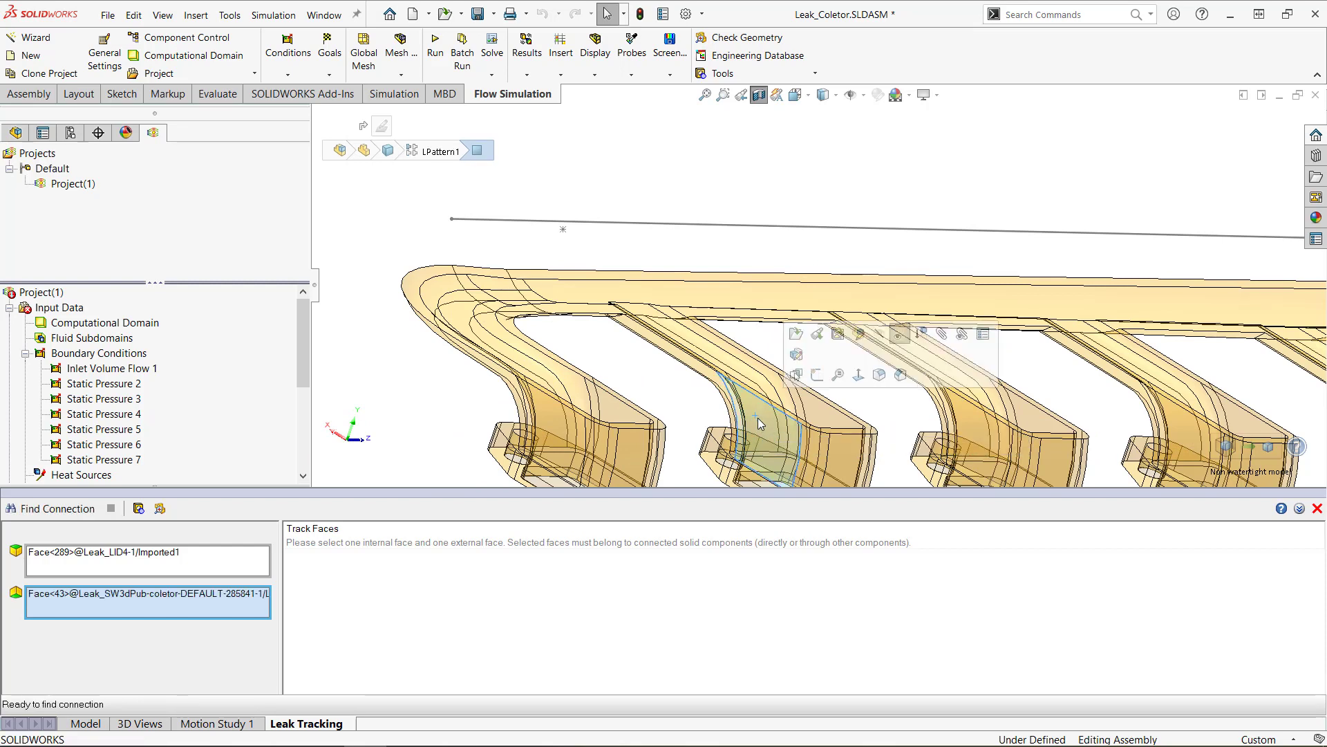
left_click(85, 512)
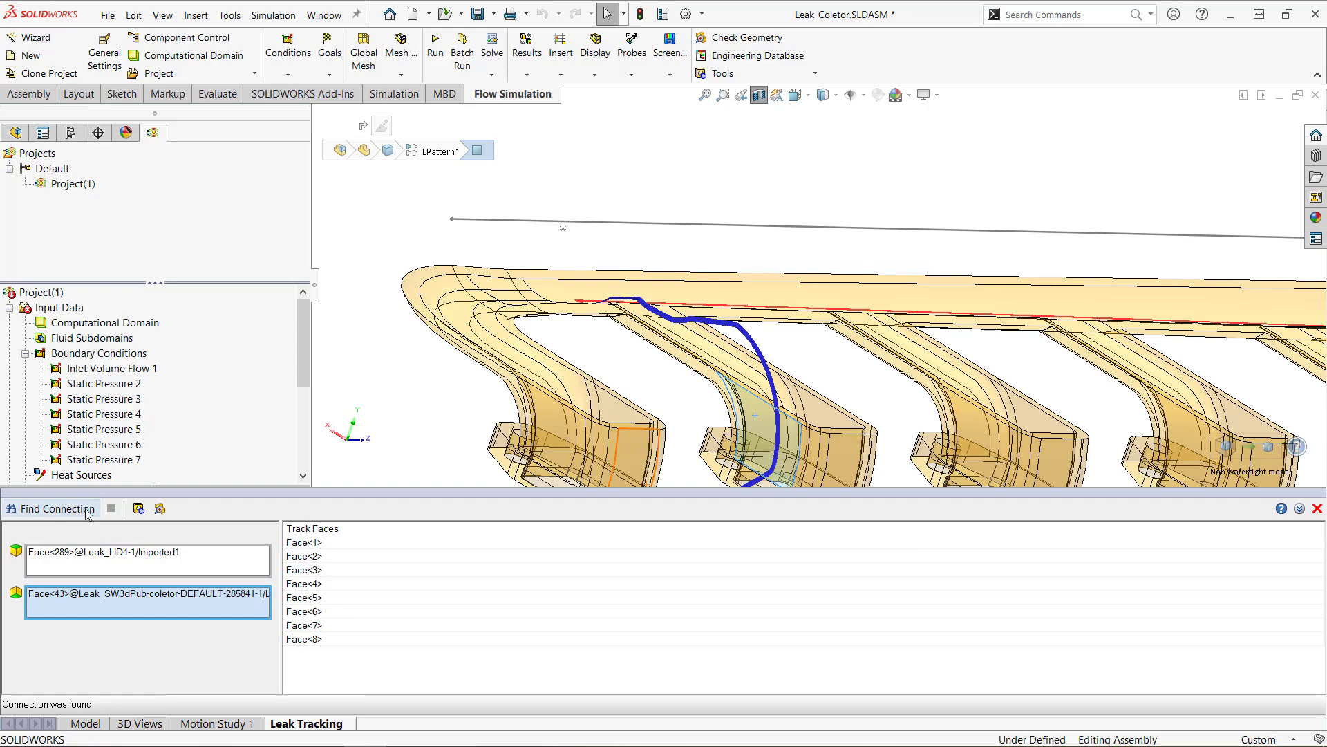
Examine the tracked leak path along the main pipe and around the base of the second runner from the elbow end.
scroll(788, 390, "down", 5)
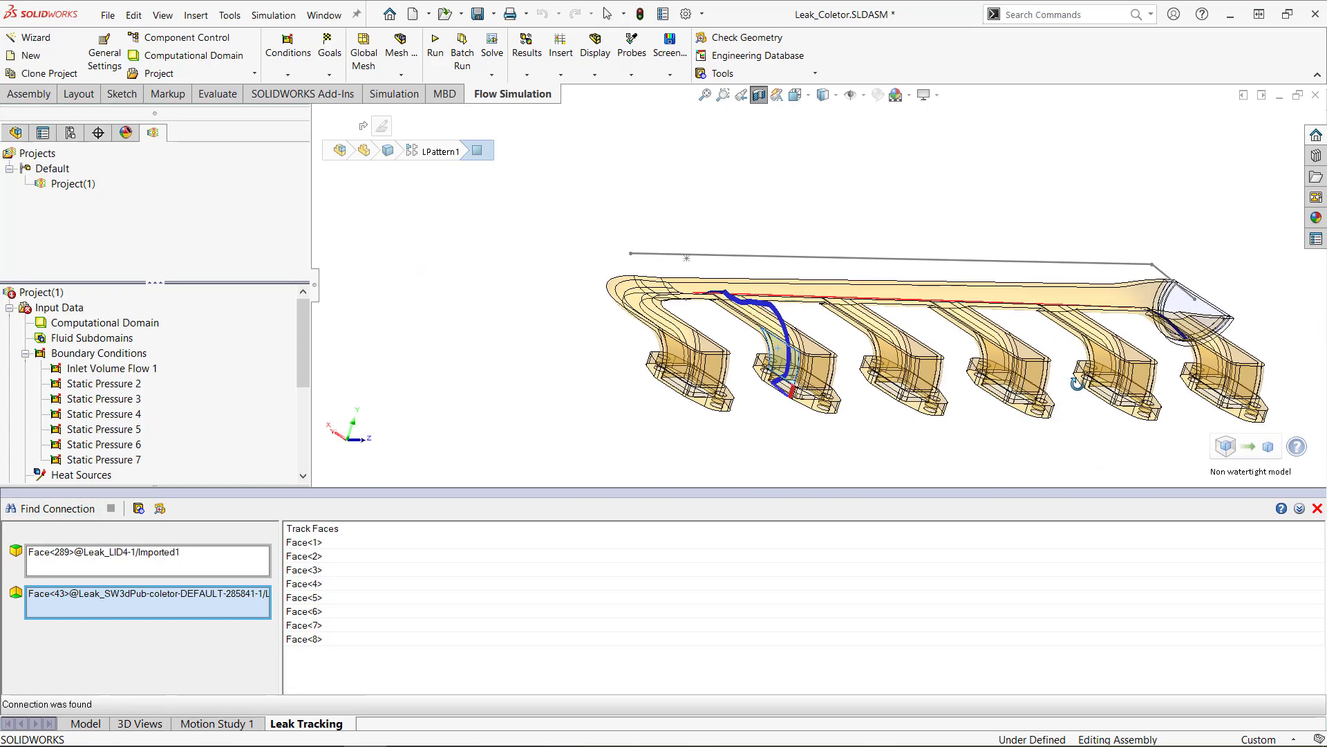
middle_click_drag(1077, 384, 1055, 432)
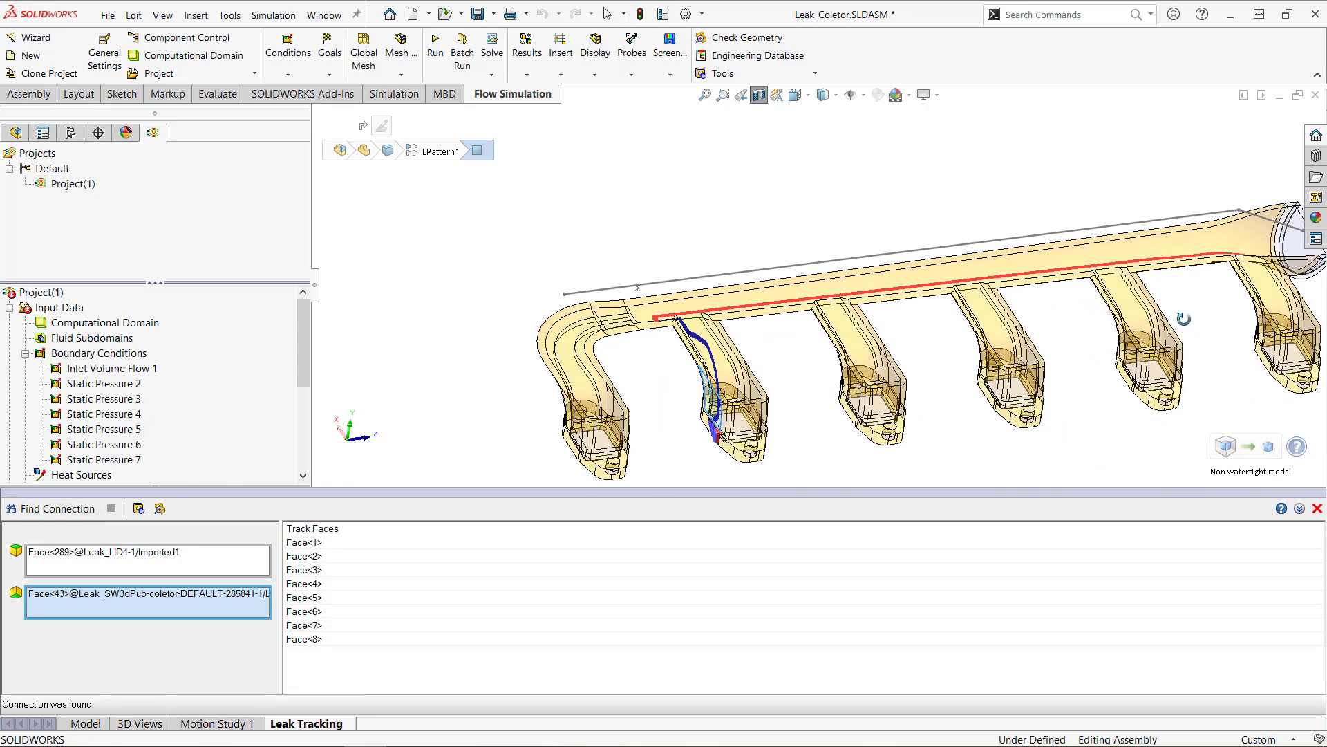
middle_click_drag(1183, 319, 1265, 316)
scroll(1276, 285, "down", 3)
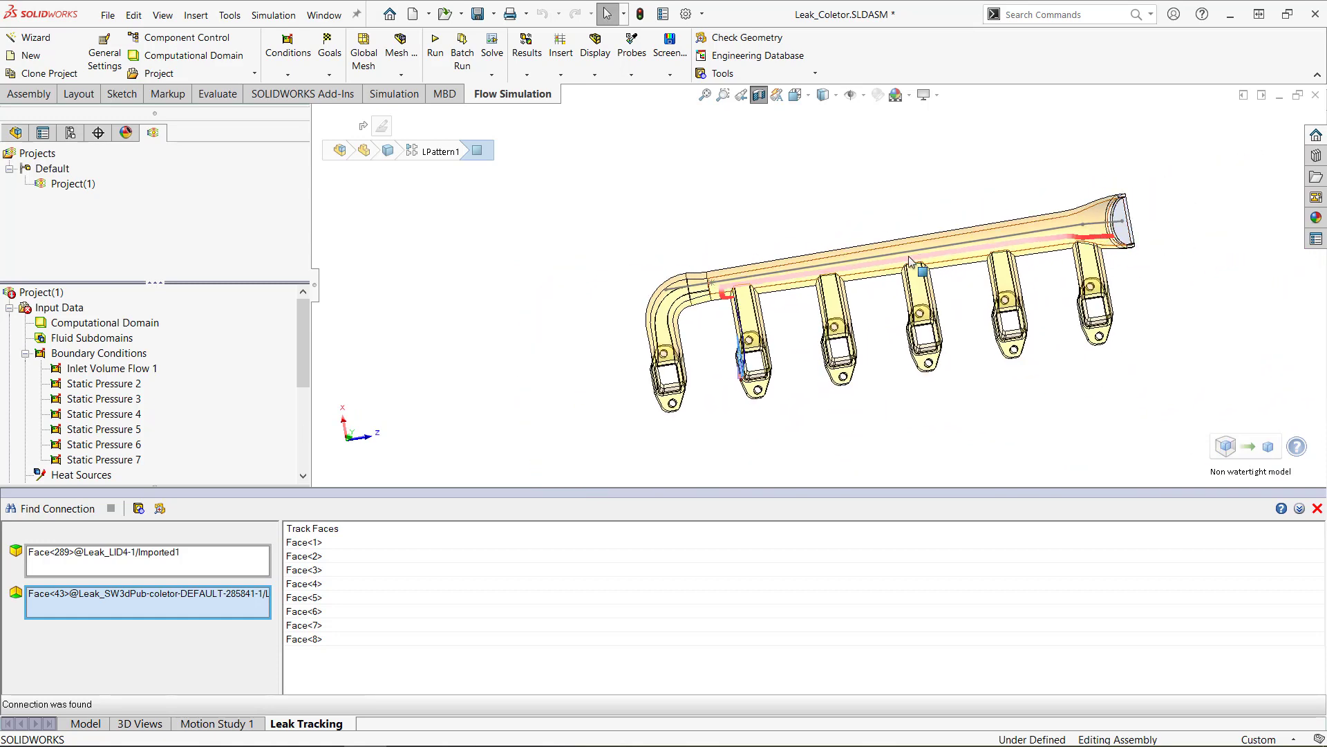
scroll(733, 304, "down", 5)
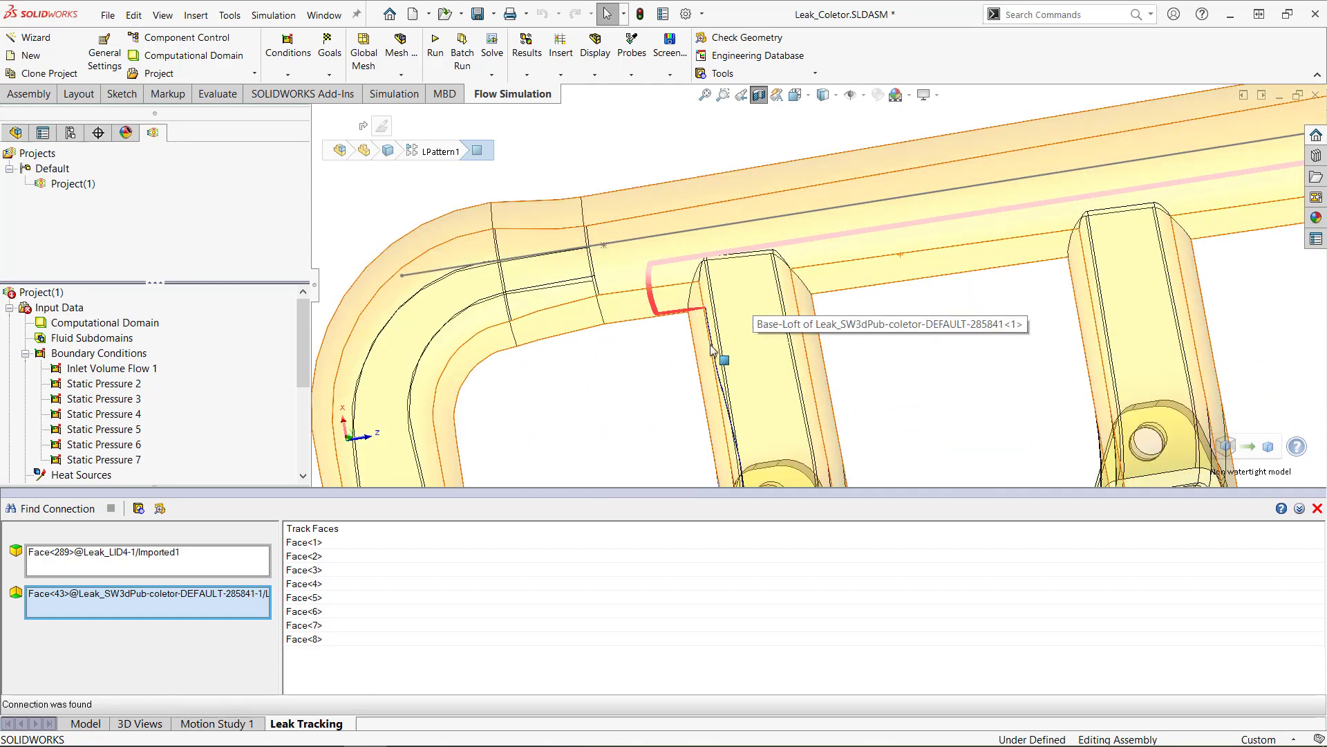
Examine the tracked leak path down the second runner and around its flange and port opening, and close Leak Tracking.
middle_click_drag(714, 351, 750, 204)
scroll(813, 397, "up", 3)
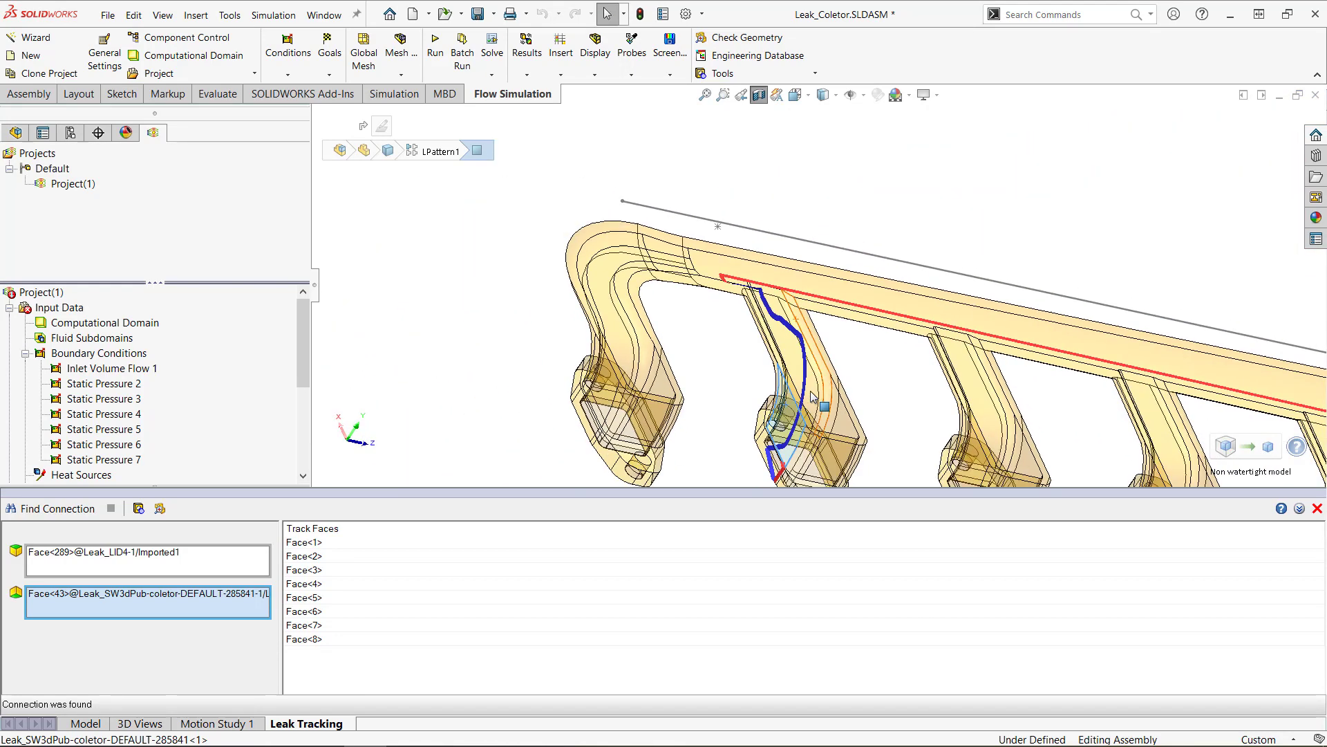
scroll(813, 398, "up", 2)
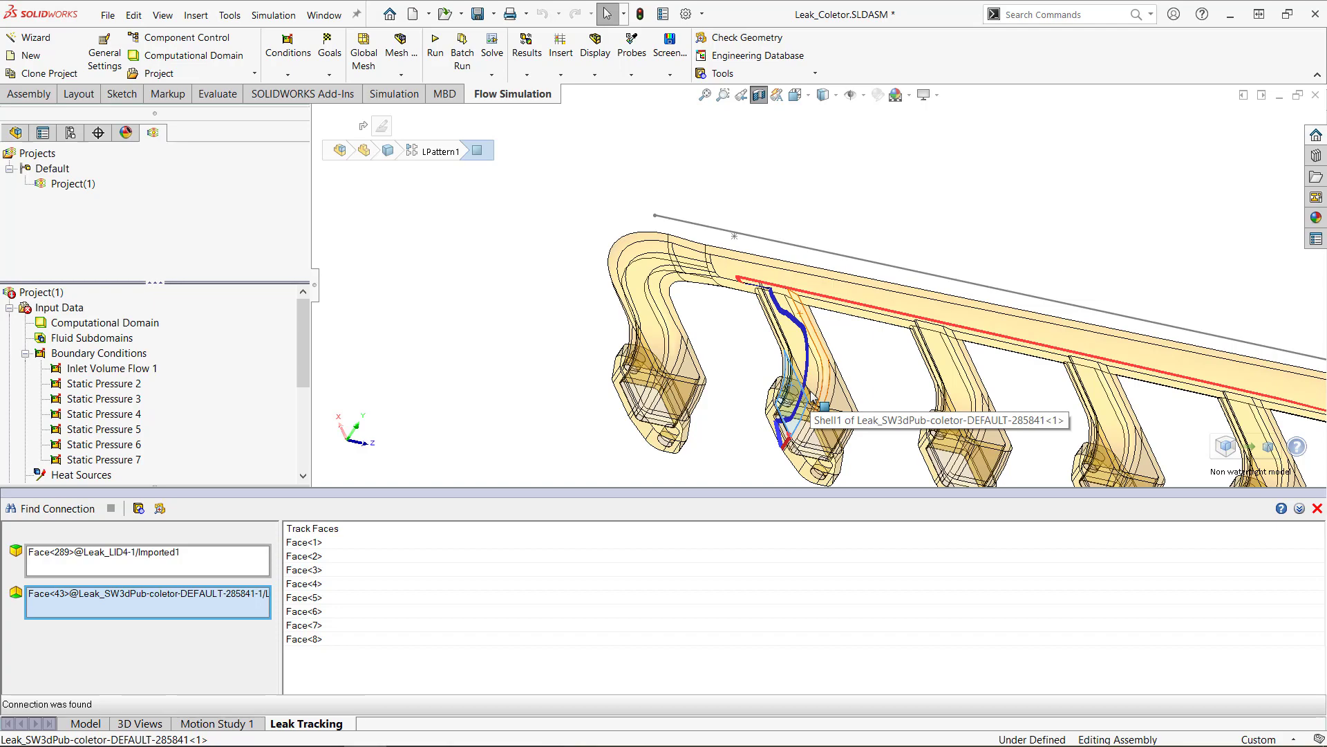
middle_click_drag(813, 400, 767, 382)
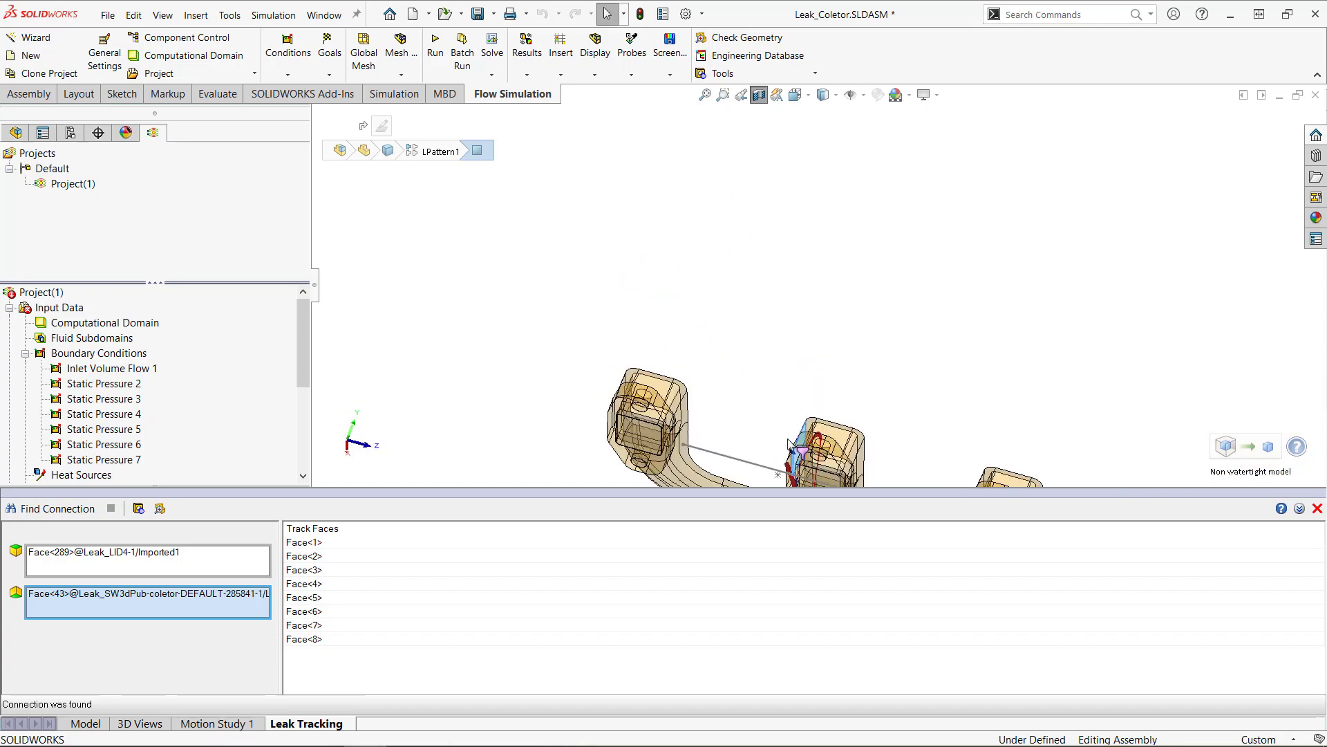
scroll(799, 446, "down", 8)
scroll(825, 395, "down", 6)
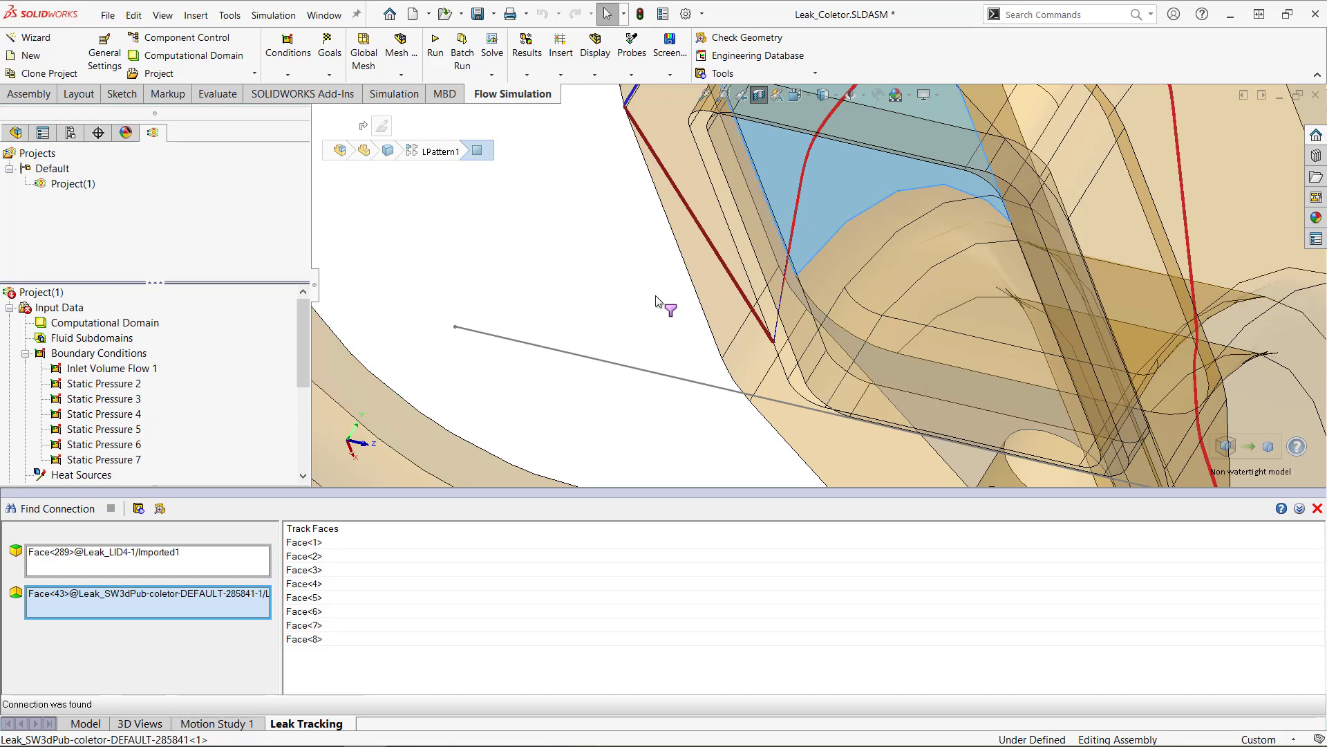
scroll(673, 365, "up", 5)
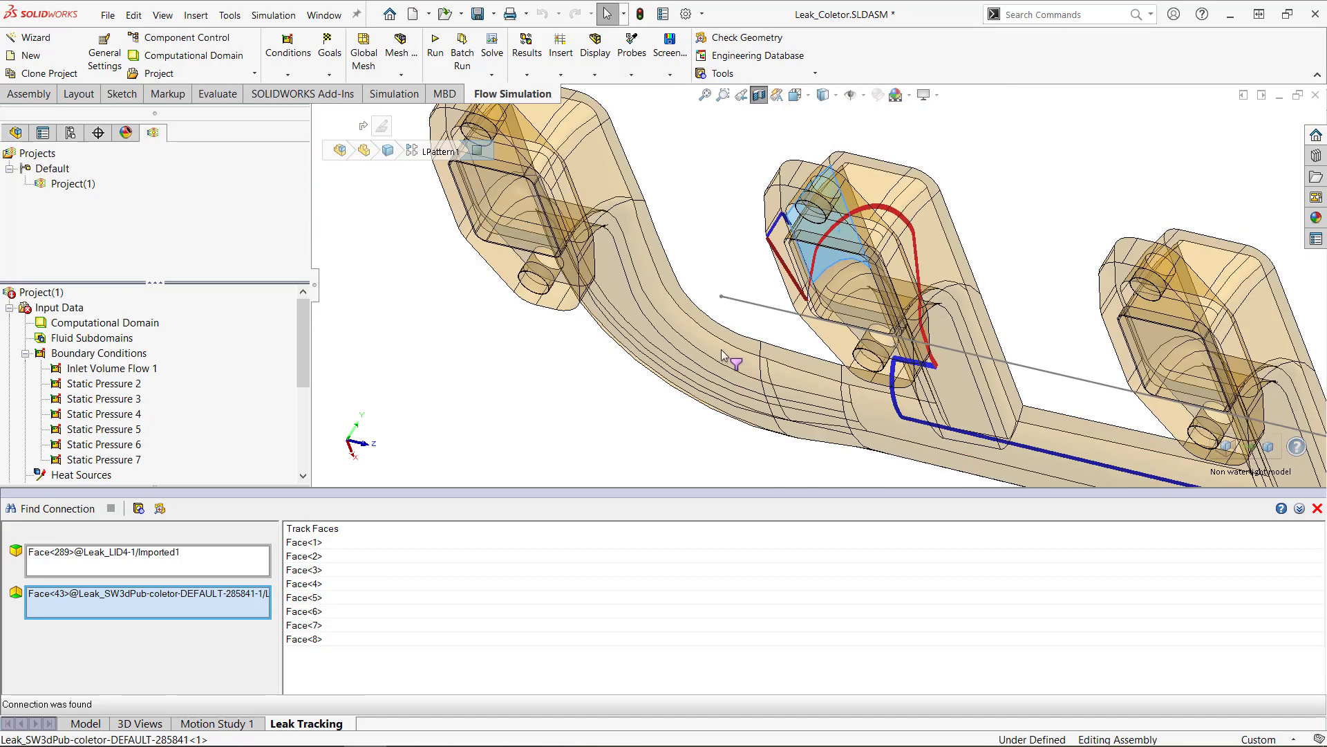
scroll(757, 338, "up", 6)
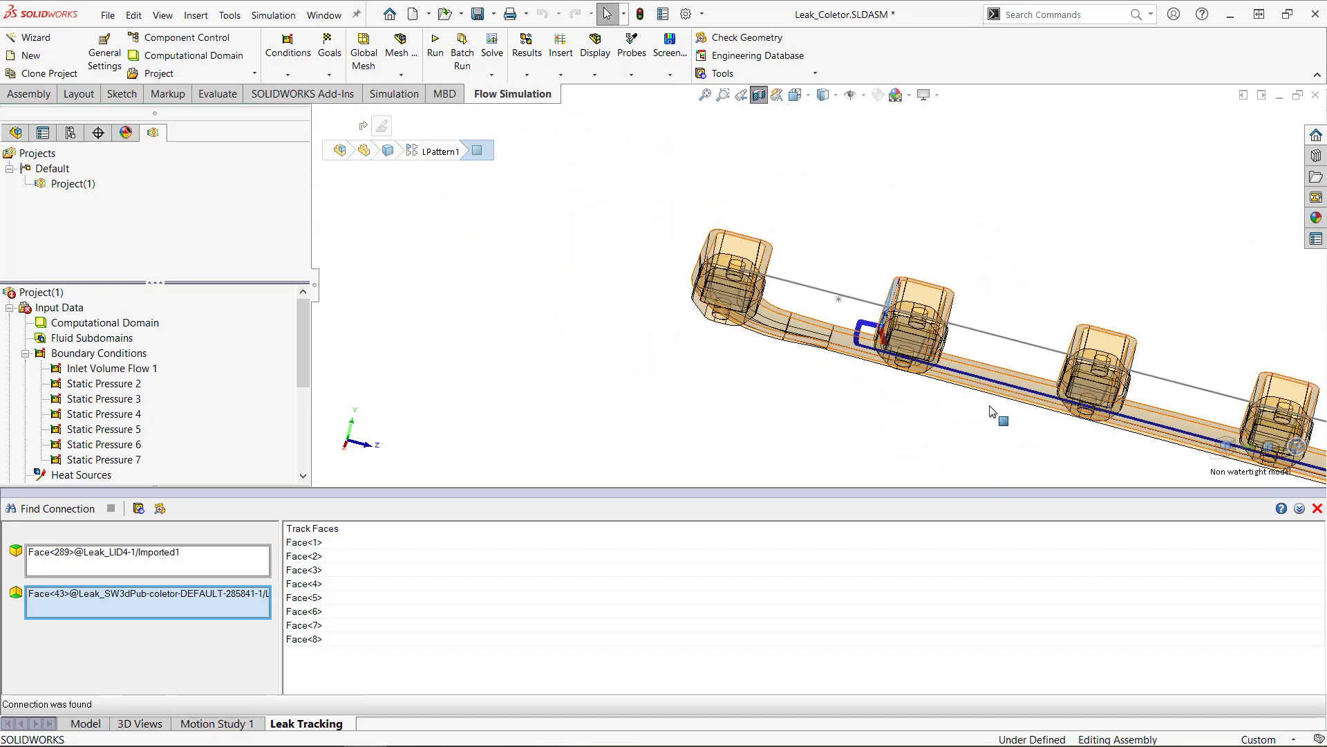
scroll(992, 412, "up", 3)
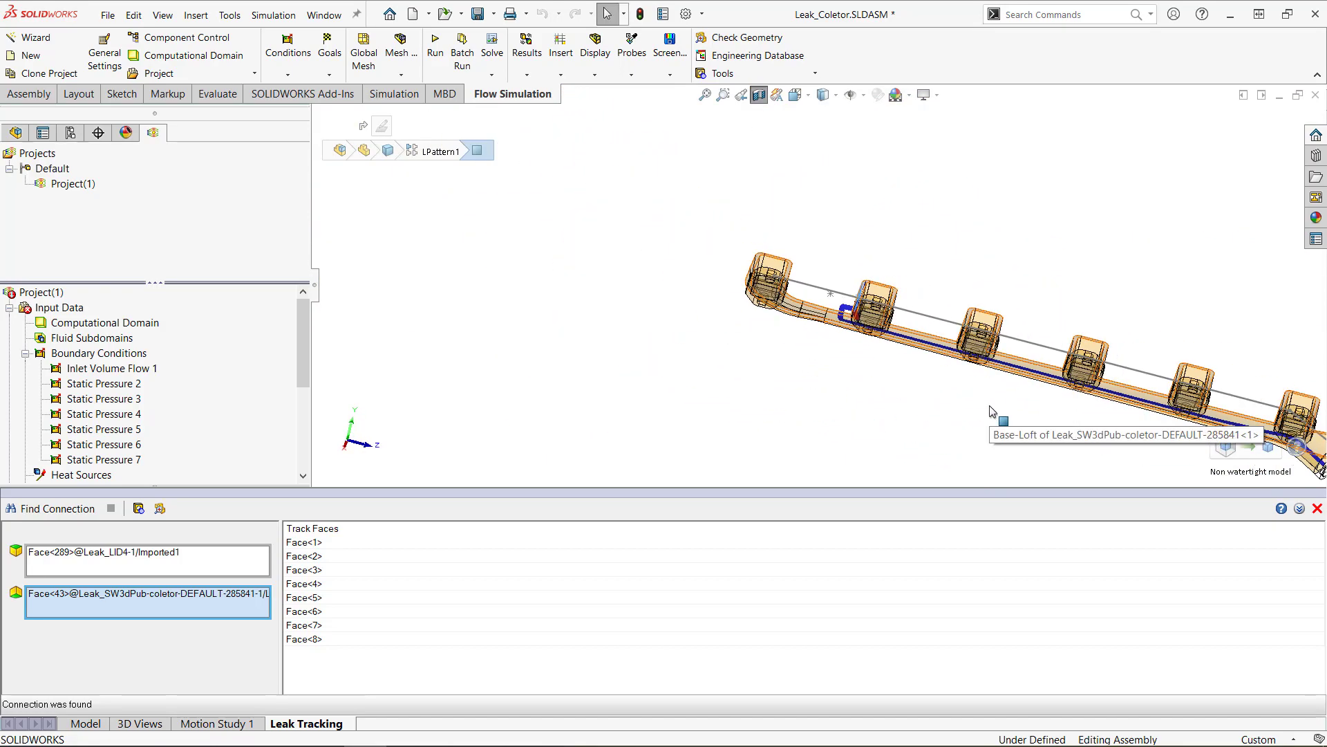
left_click(1317, 508)
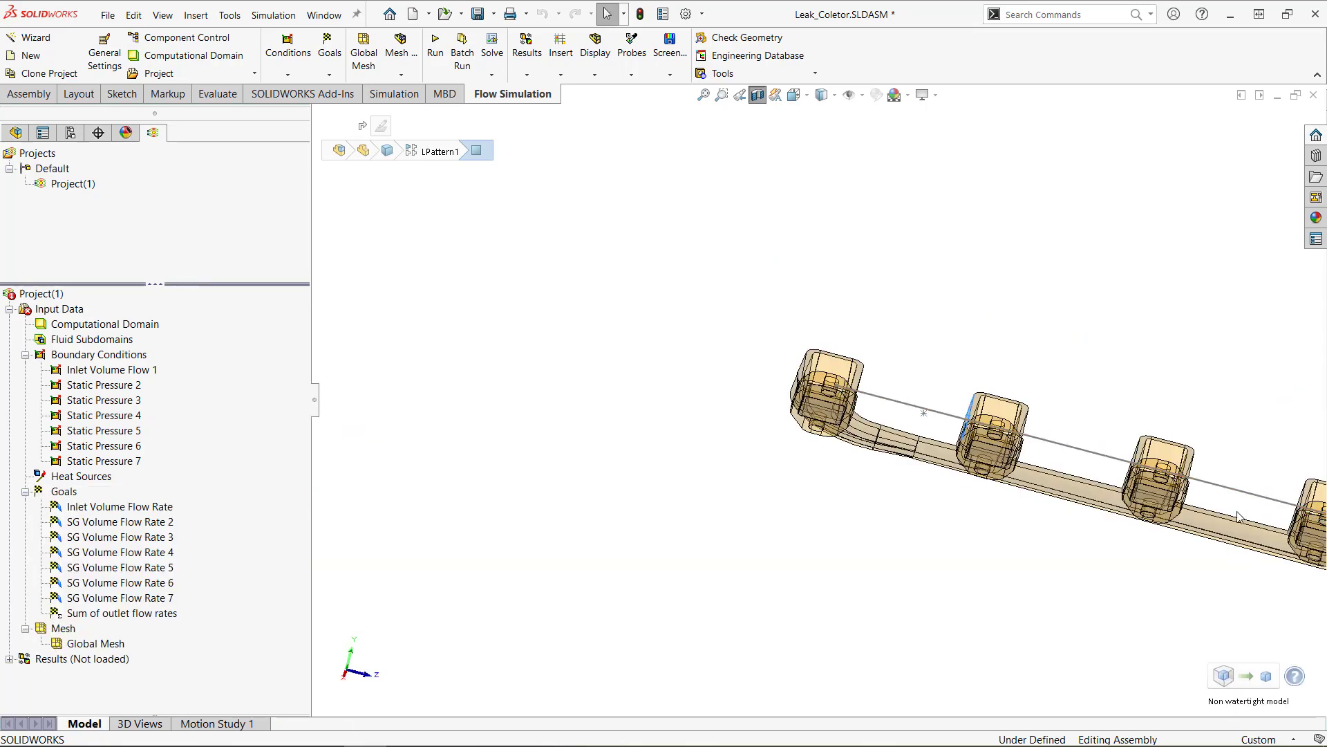